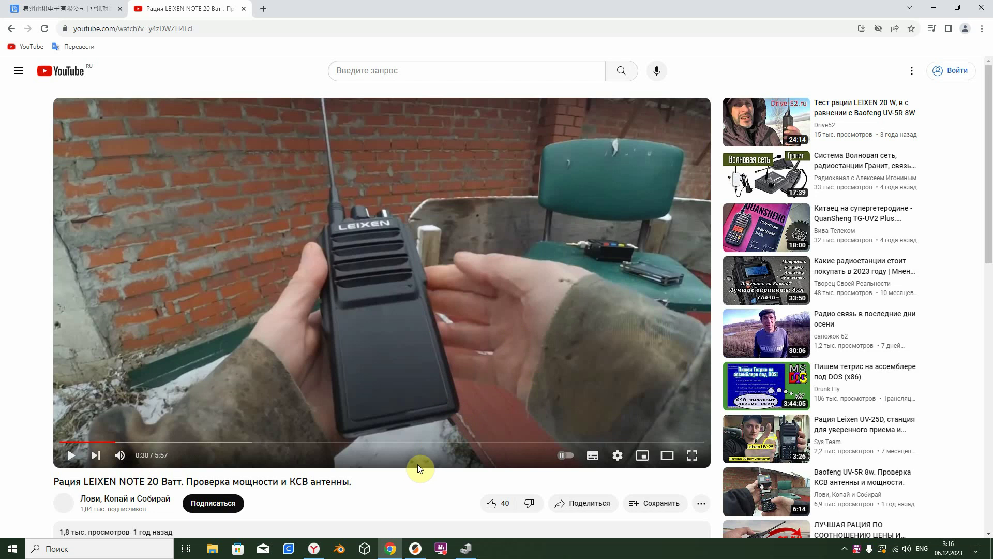
- Switch the LEIXEN website to English and open the Download Centre in its Service section to examine the program software list
left_click(54, 10)
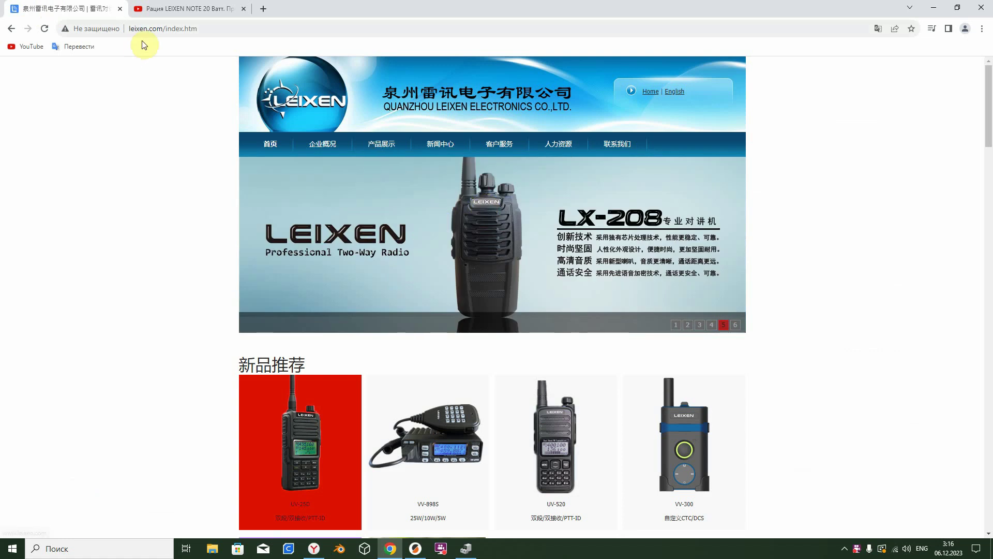
left_click(675, 93)
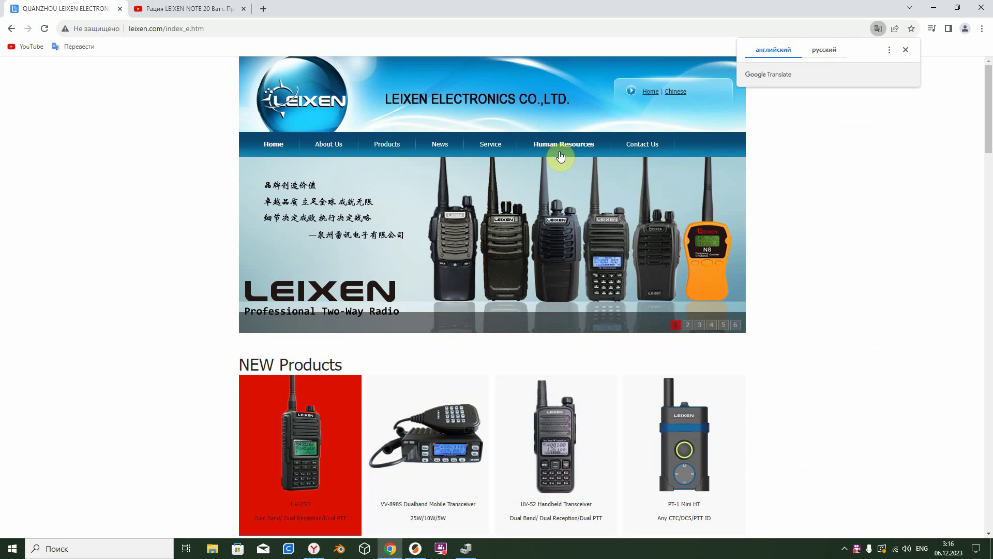
left_click(491, 144)
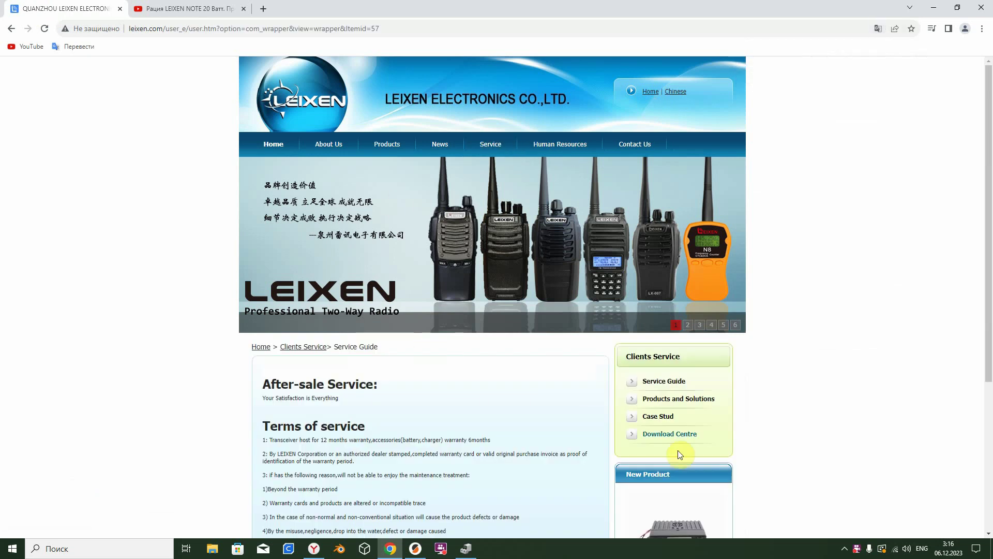
left_click(658, 433)
scroll(519, 442, "down", 4)
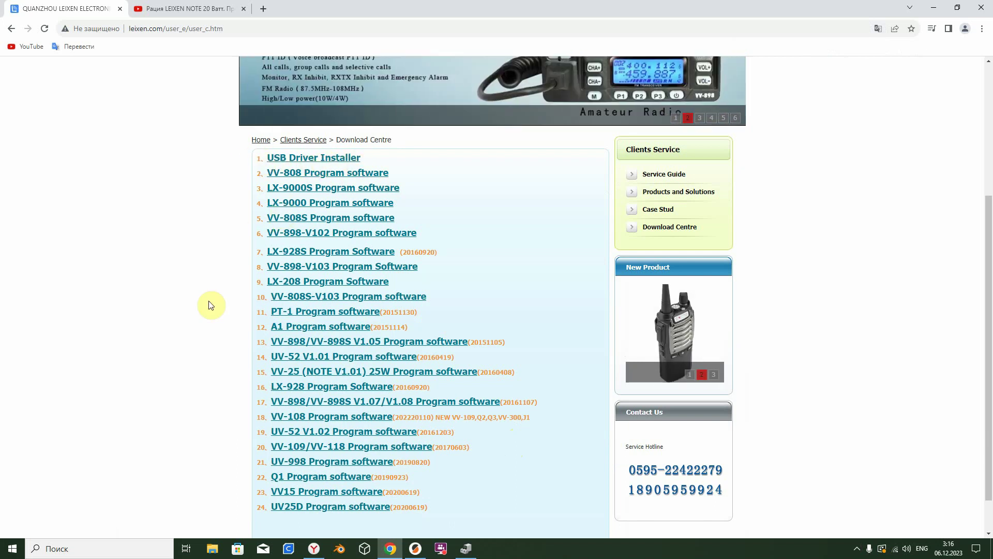
scroll(212, 310, "down", 1)
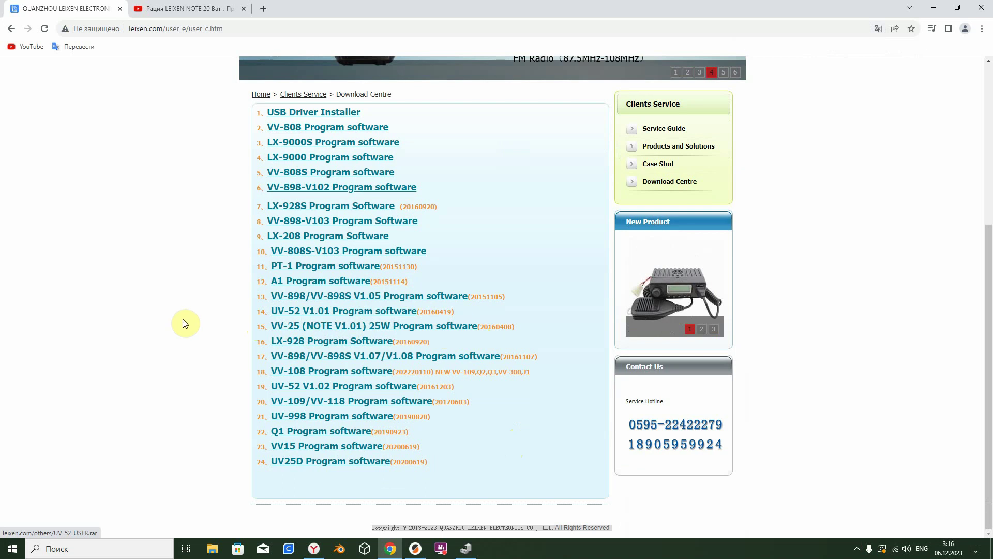
- Launch the NOTE_V101 radio programming software and move the Channel Information window beside the Optional Features window
left_click(12, 549)
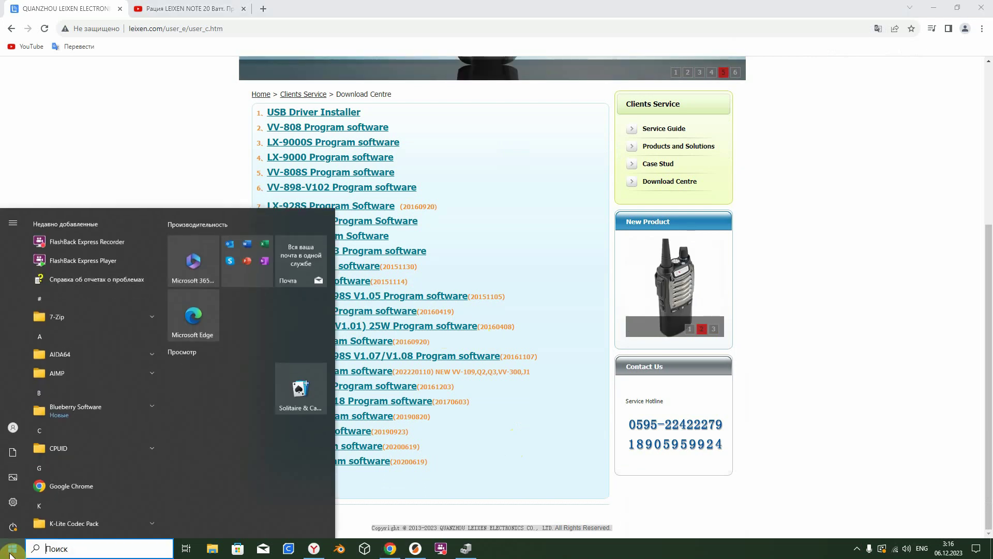
scroll(139, 355, "down", 3)
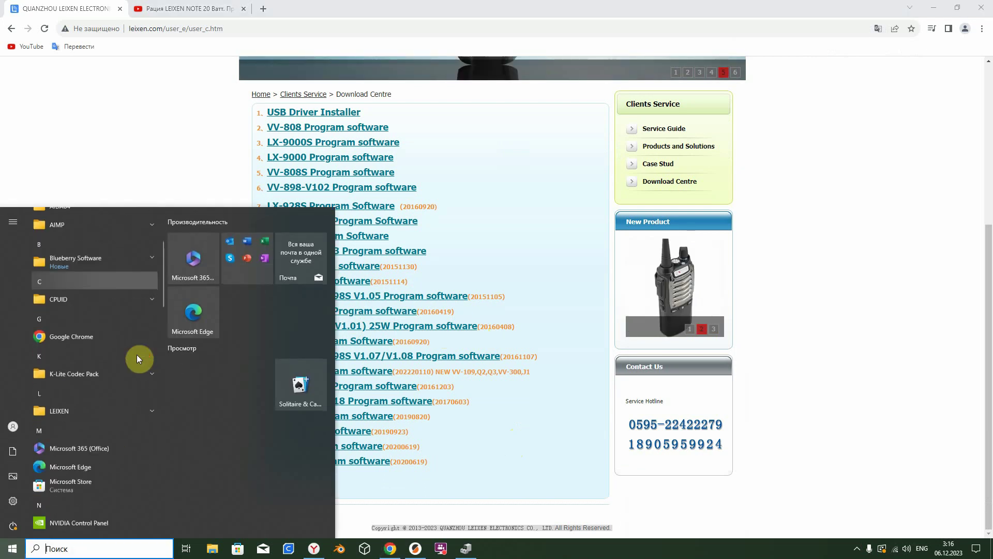
scroll(136, 355, "down", 2)
left_click(67, 356)
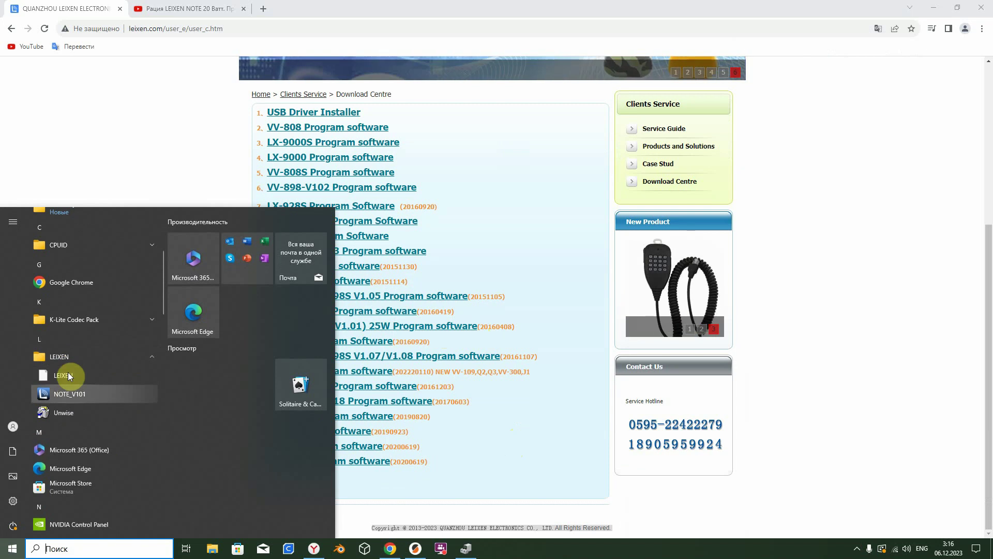
left_click(66, 393)
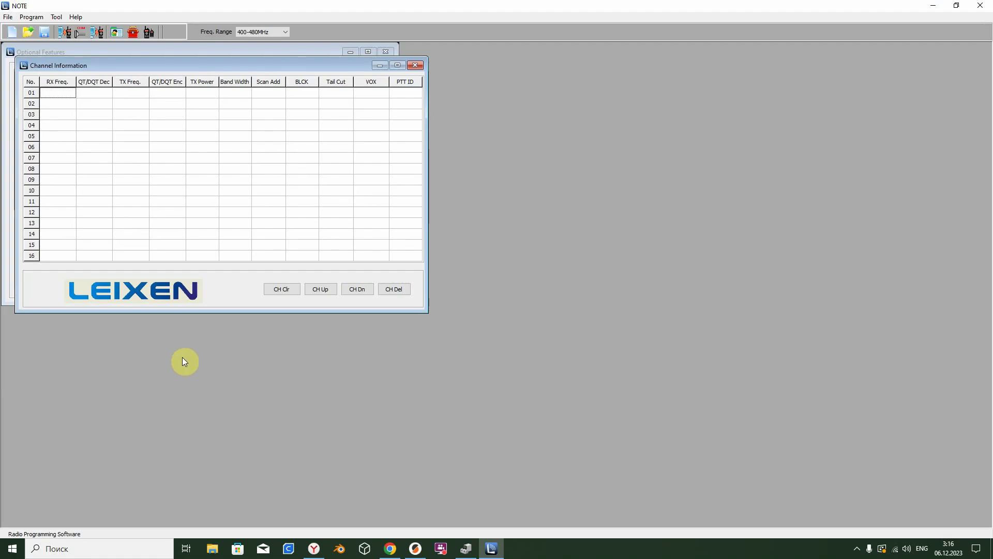
mouse_move(152, 62)
left_mouse_down()
mouse_move(644, 67)
mouse_move(624, 65)
left_mouse_up()
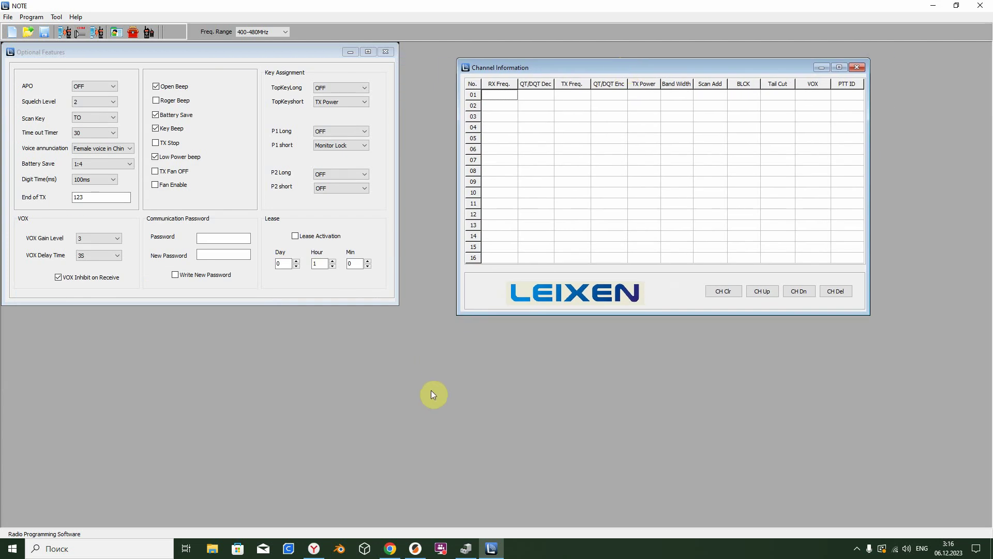
- Open the Windows Device Manager, check the devices under COM and LPT ports, and minimize it
right_click(15, 549)
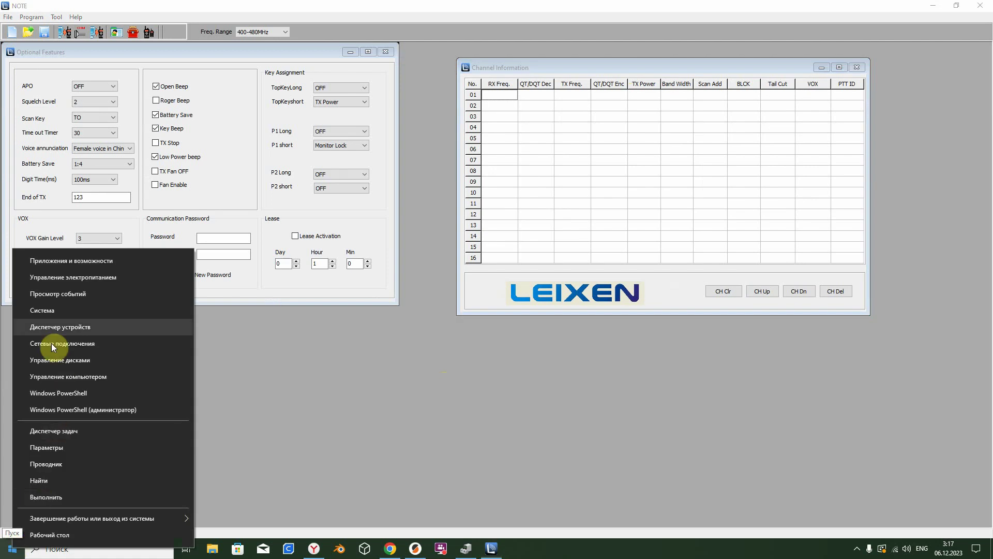
left_click(56, 326)
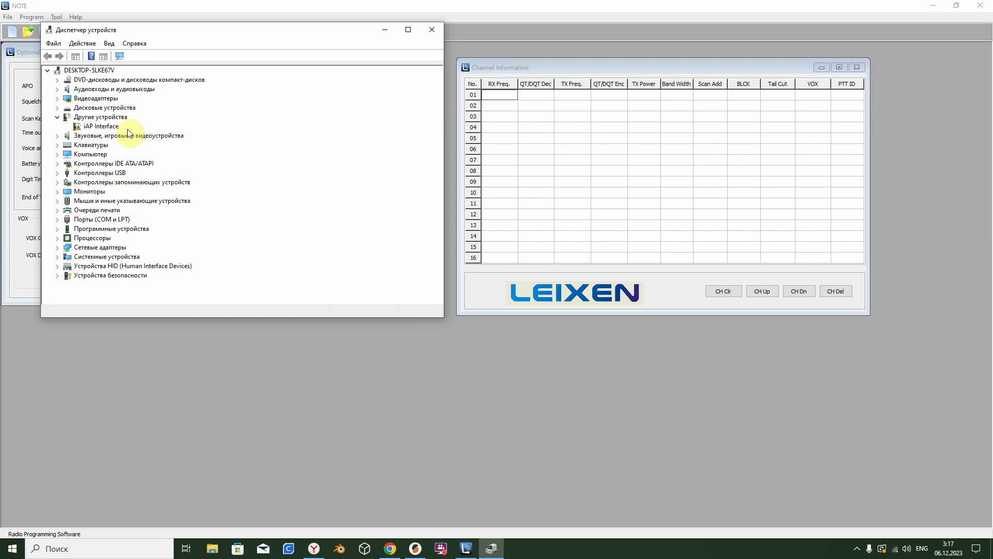
left_click(60, 222)
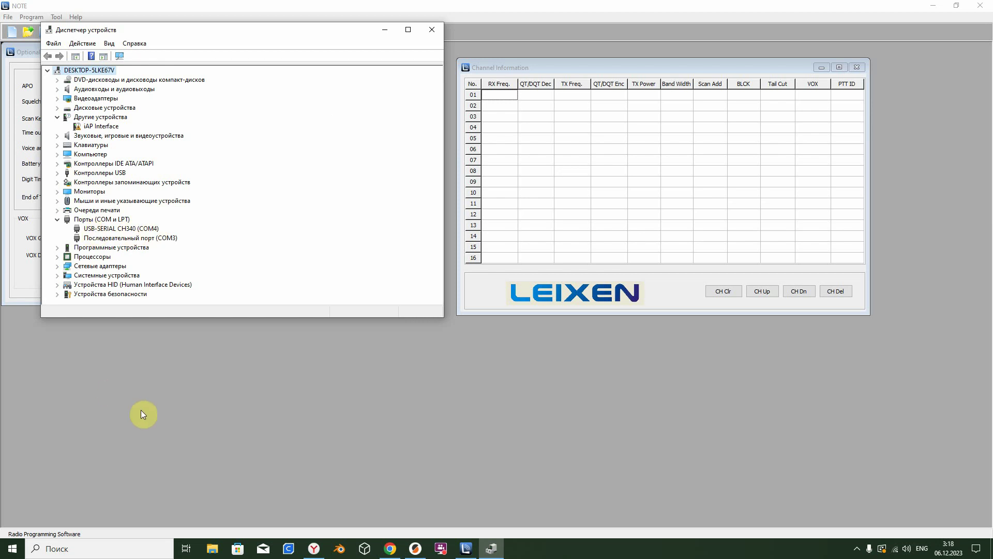
left_click(383, 30)
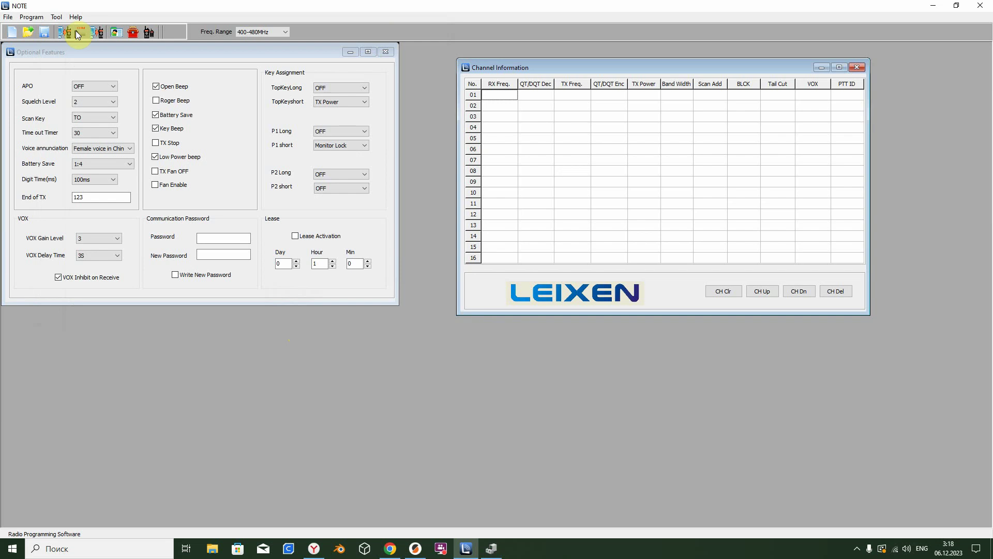
- Check the communication port selection and read the channels and settings from the radio
left_click(80, 33)
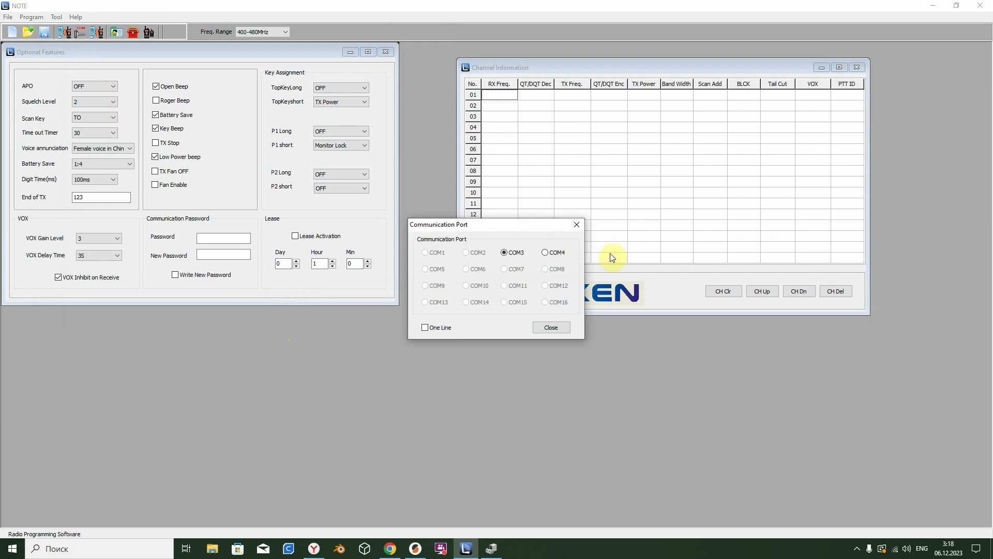
left_click(549, 327)
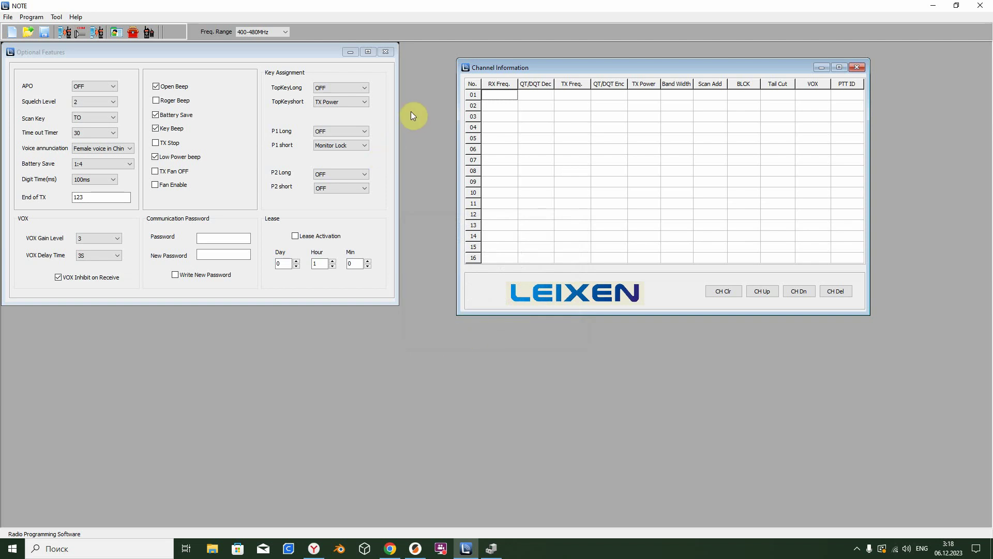
left_click(66, 33)
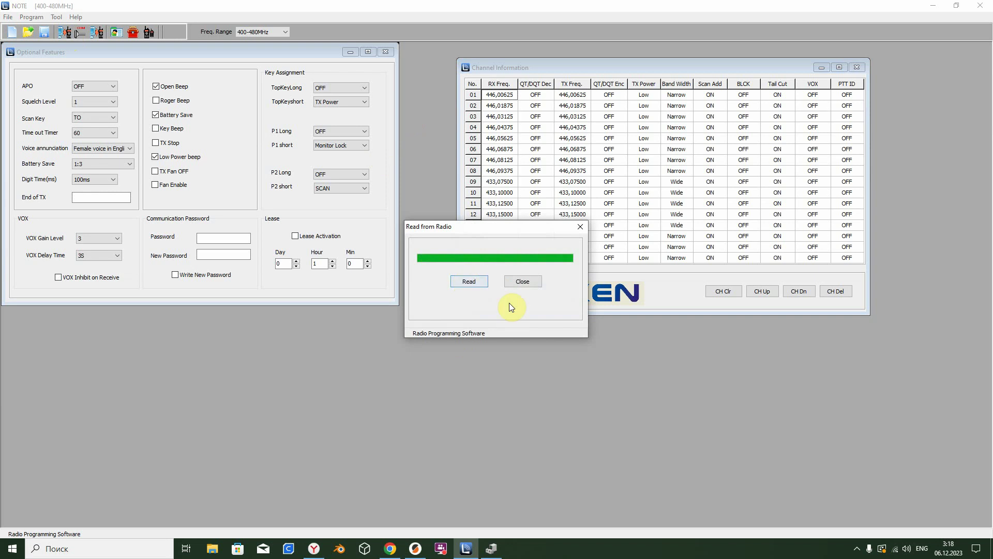
left_click(513, 283)
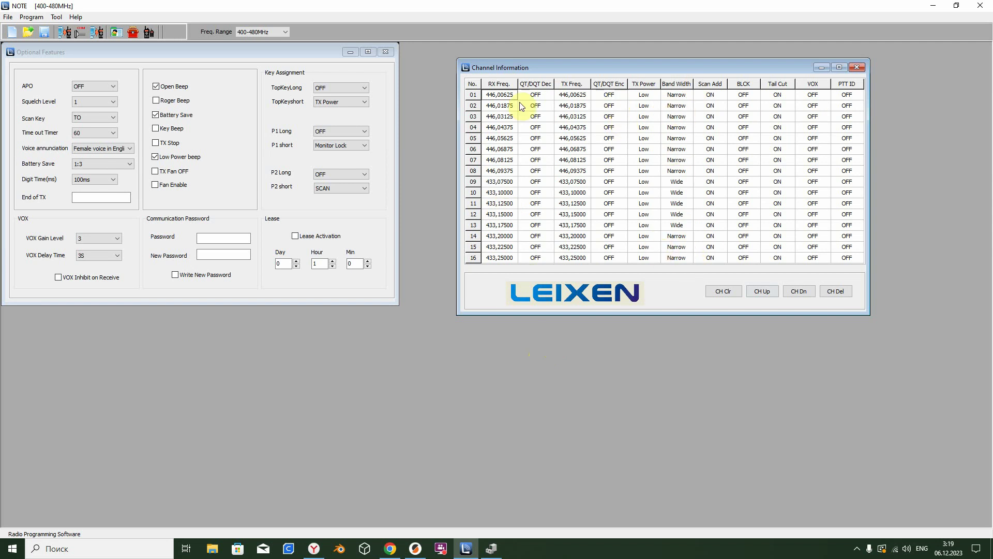
- Examine the QT/DQT Dec tone and code options available for channel 01 without choosing another value
left_click(538, 95)
left_click(551, 95)
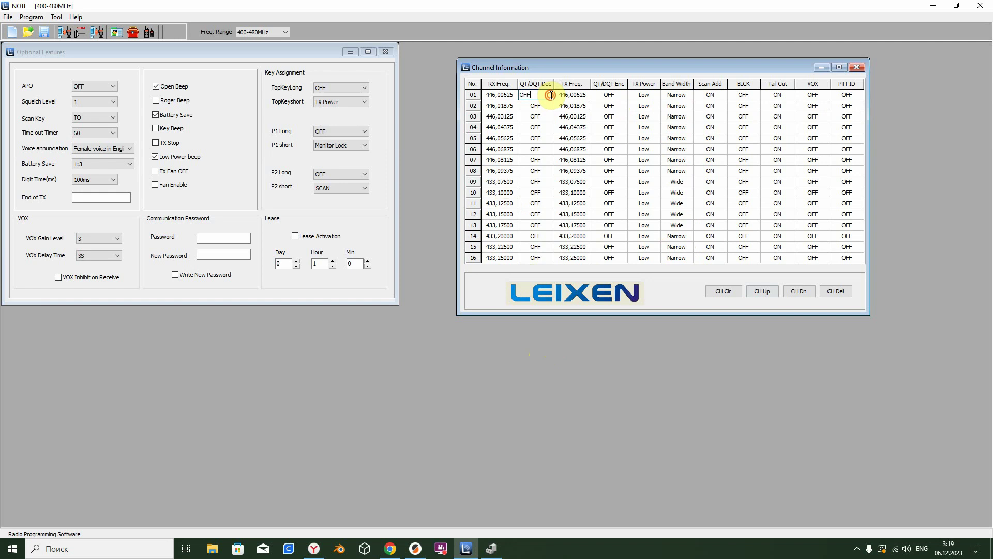
left_click(551, 95)
scroll(529, 151, "down", 3)
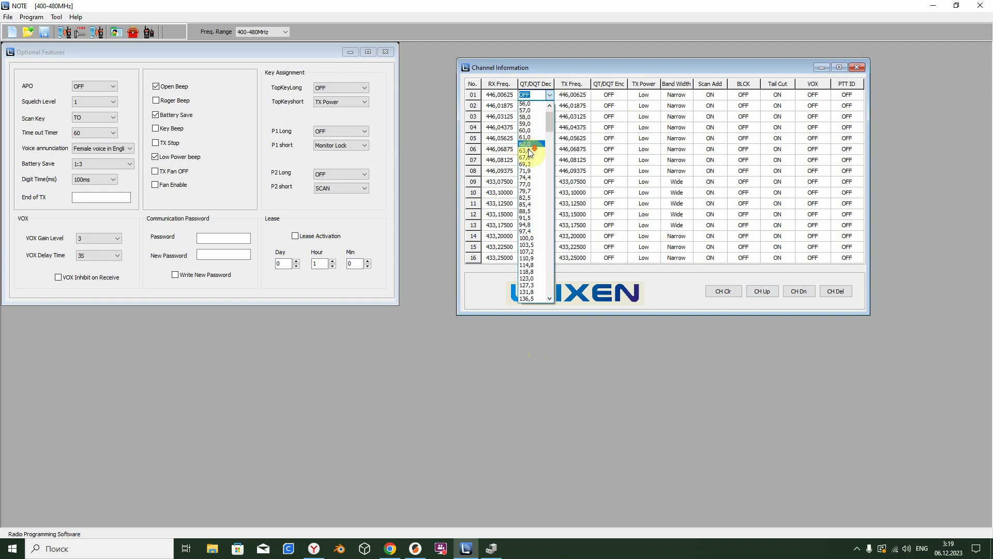
scroll(528, 151, "down", 12)
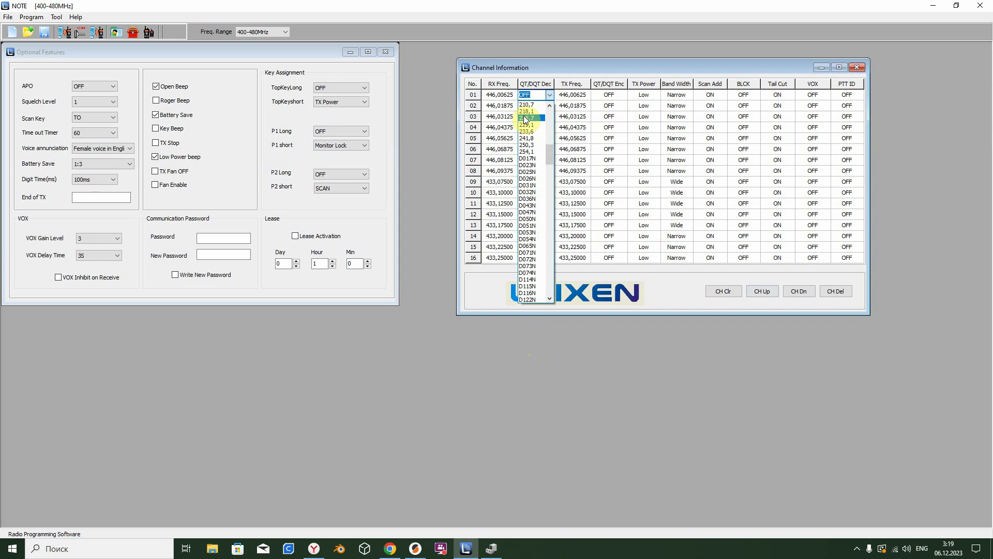
left_click(547, 96)
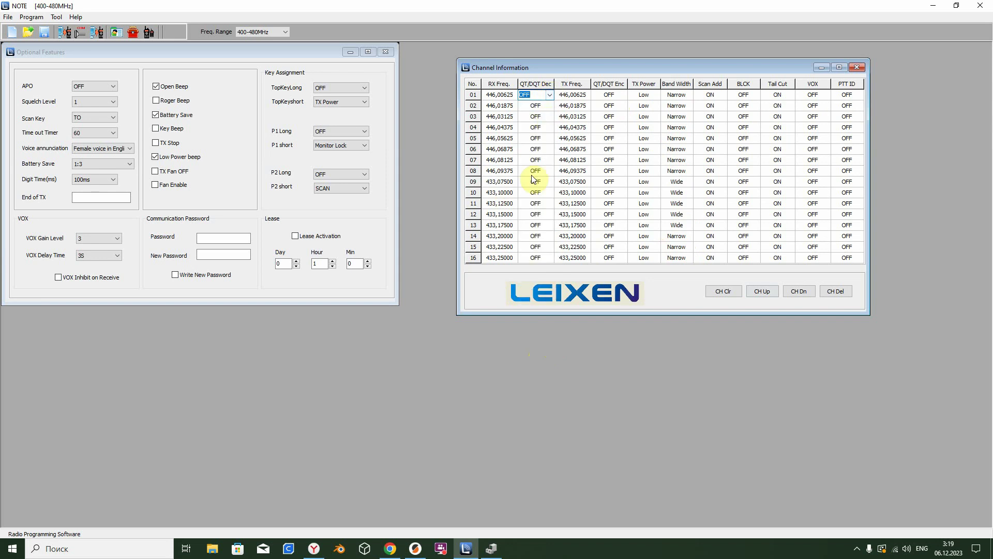
left_click(559, 214)
left_click(537, 225)
- Try out Lease Activation in the Optional Features and leave it switched off
left_click(297, 238)
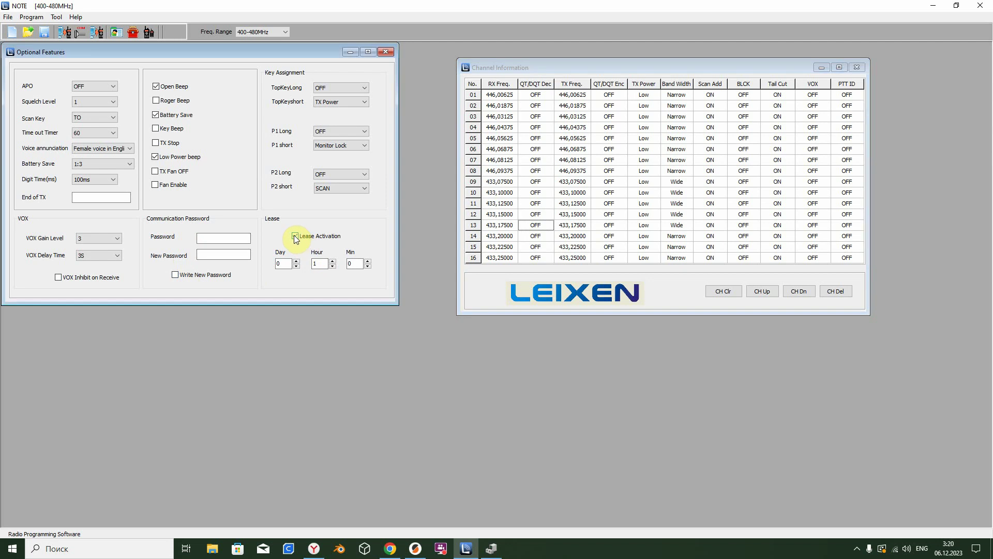
left_click(295, 237)
left_click(350, 254)
left_click(333, 265)
- Review the available Squelch Level and Time out Timer values in the Optional Features
left_click(112, 103)
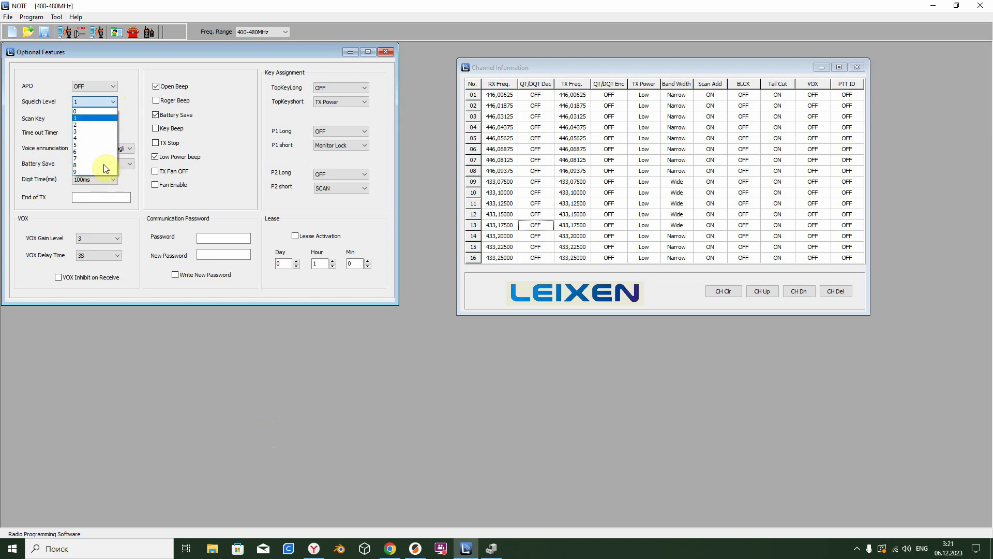
left_click(114, 102)
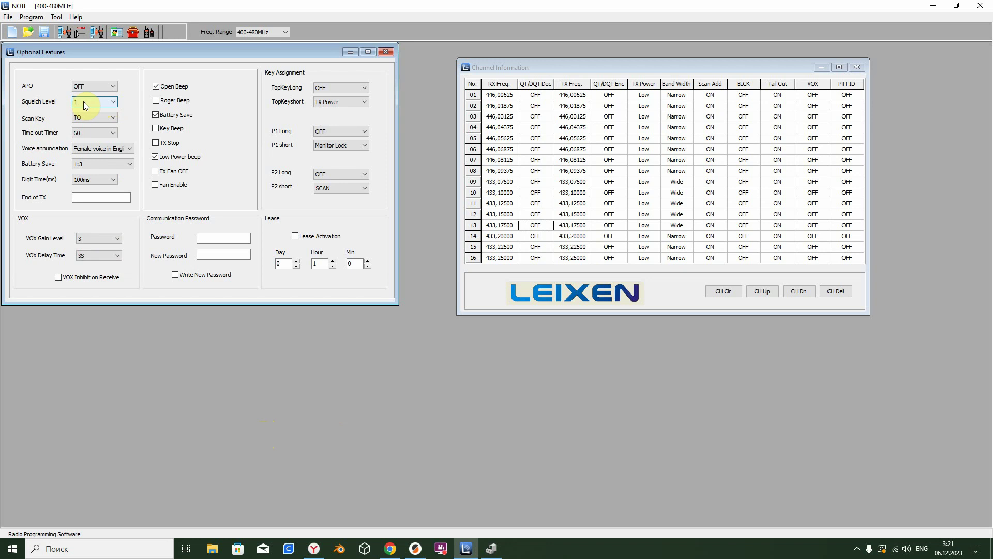
left_click(112, 135)
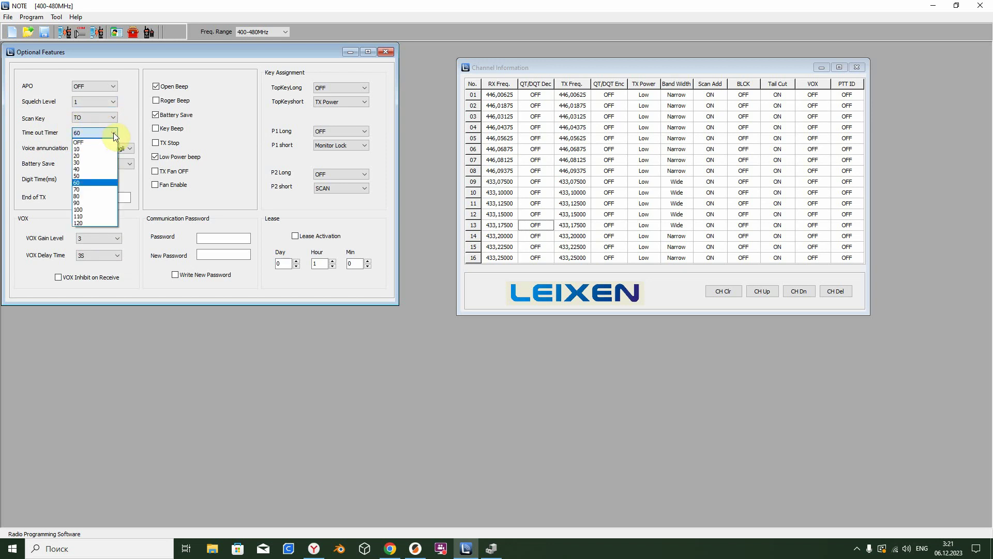
left_click(114, 133)
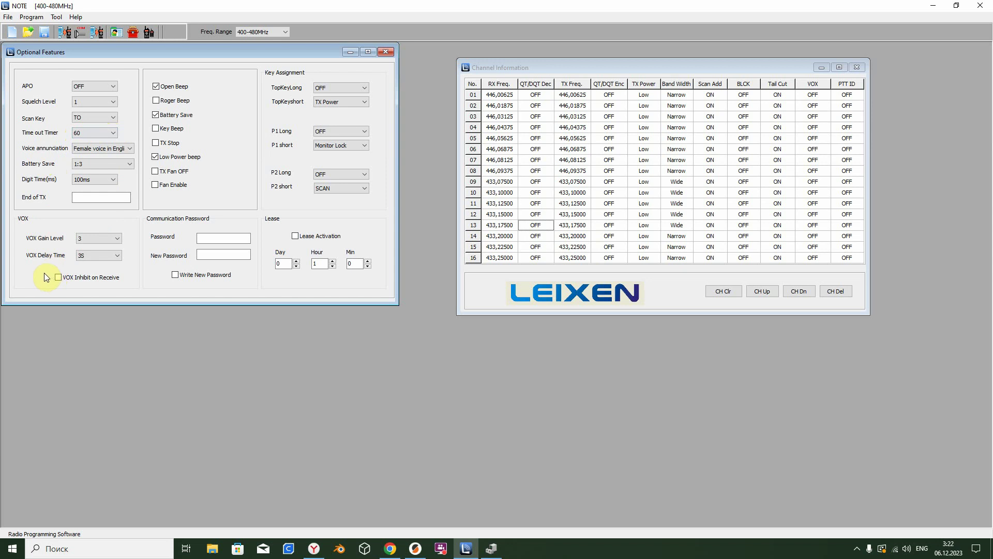
- Review the Battery Save ratios, try 1:4, and set the ratio back to 1:3
left_click(130, 165)
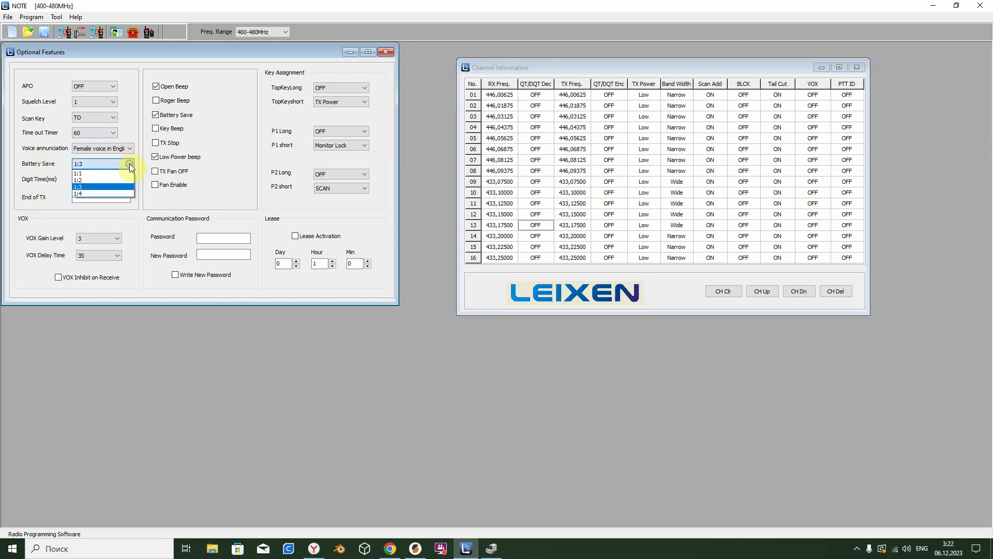
left_click(129, 164)
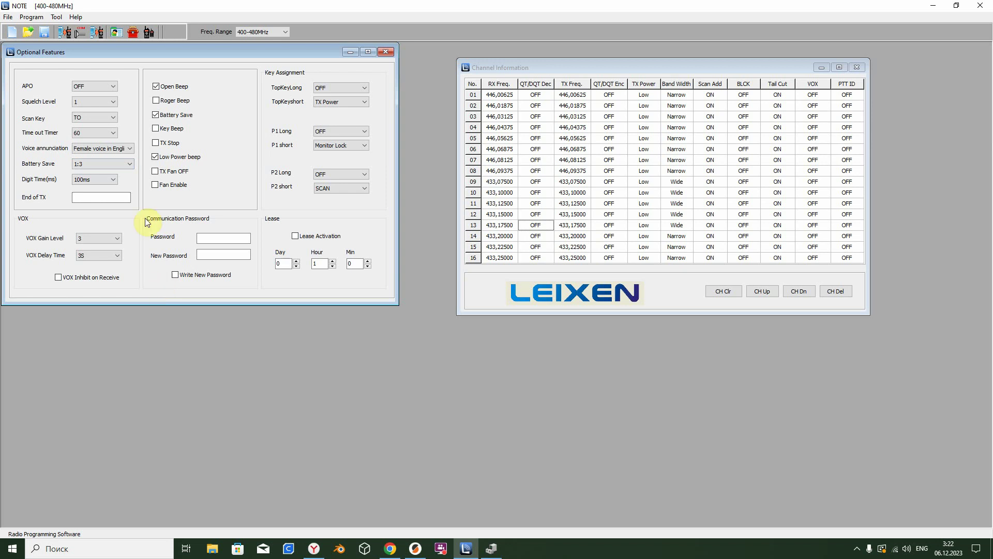
left_click(130, 165)
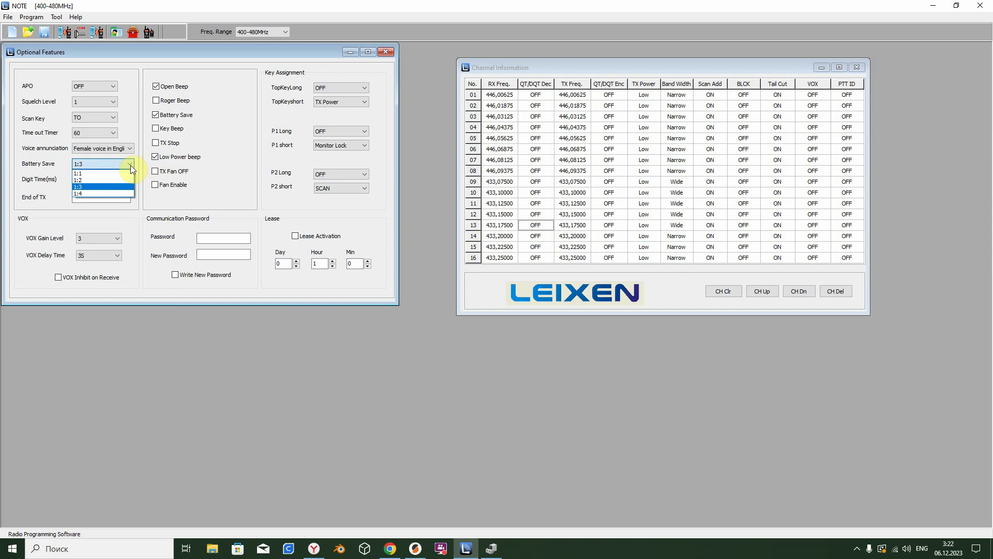
left_click(81, 194)
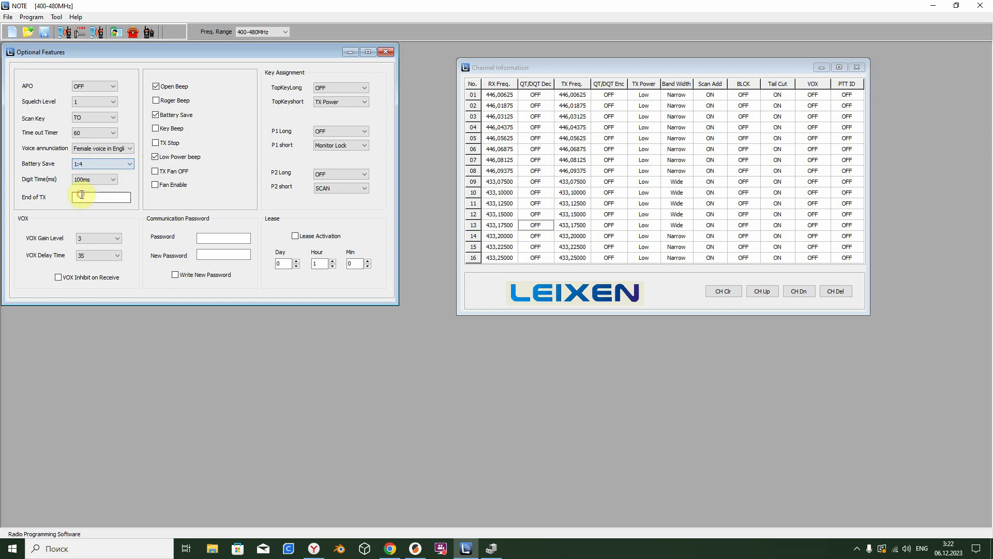
left_click(130, 166)
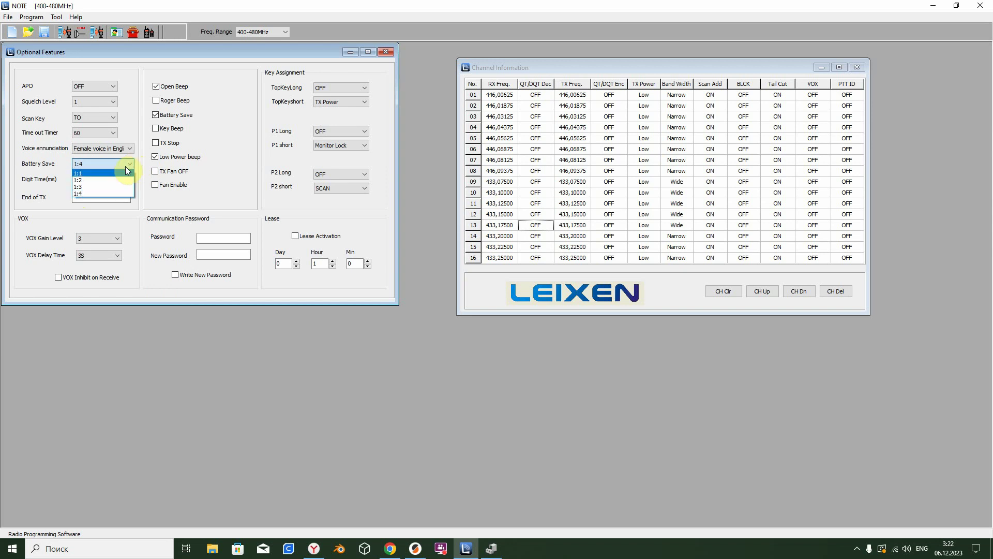
left_click(101, 187)
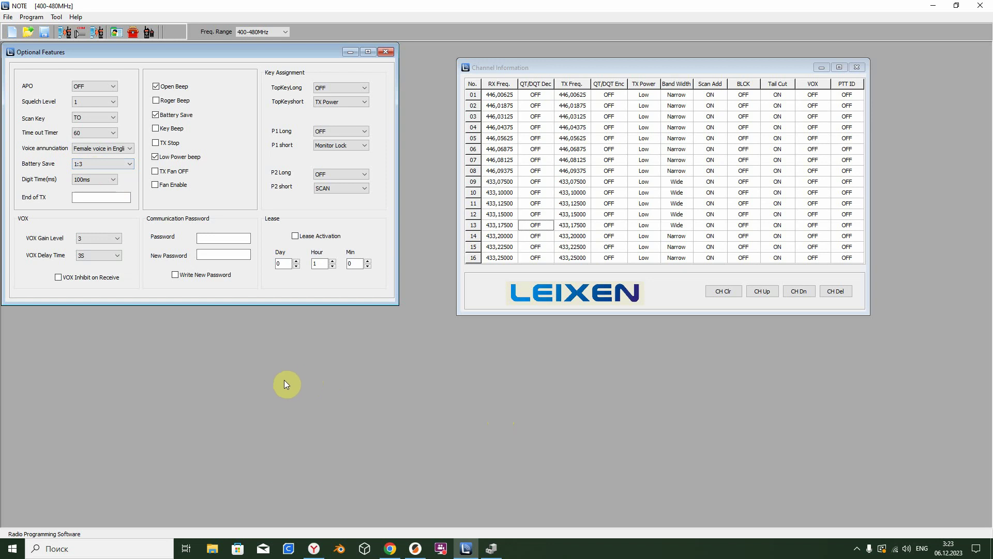
- Review the available Digit Time durations in the Optional Features
left_click(112, 179)
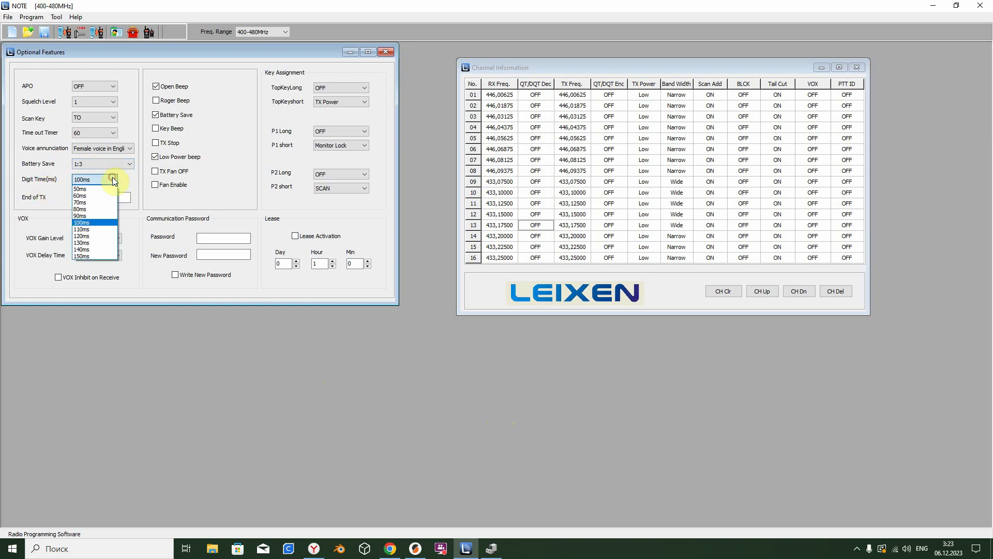
left_click(113, 178)
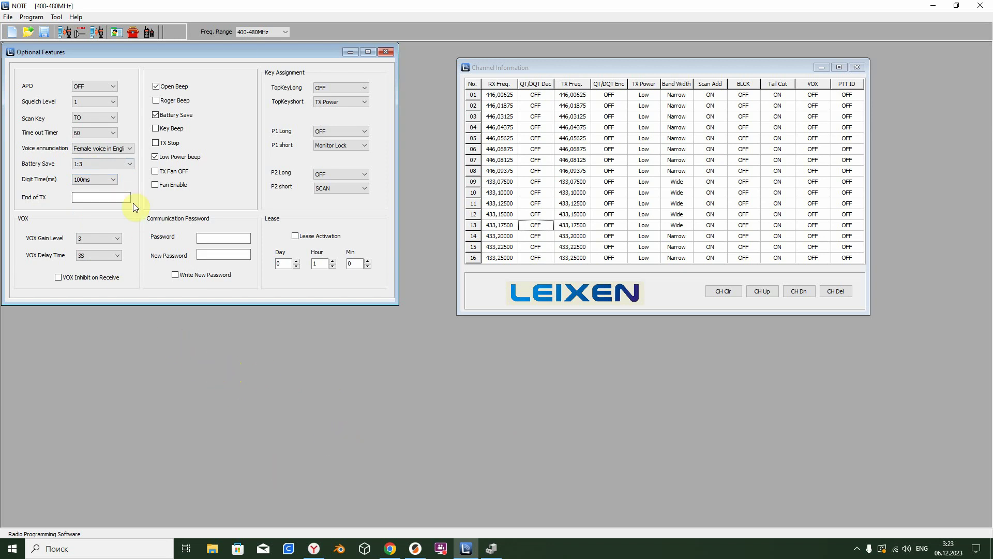
- Try the Battery Save ratio at 1:2 and at 1:1 in the Optional Features
left_click(130, 163)
left_click(117, 178)
left_click(129, 164)
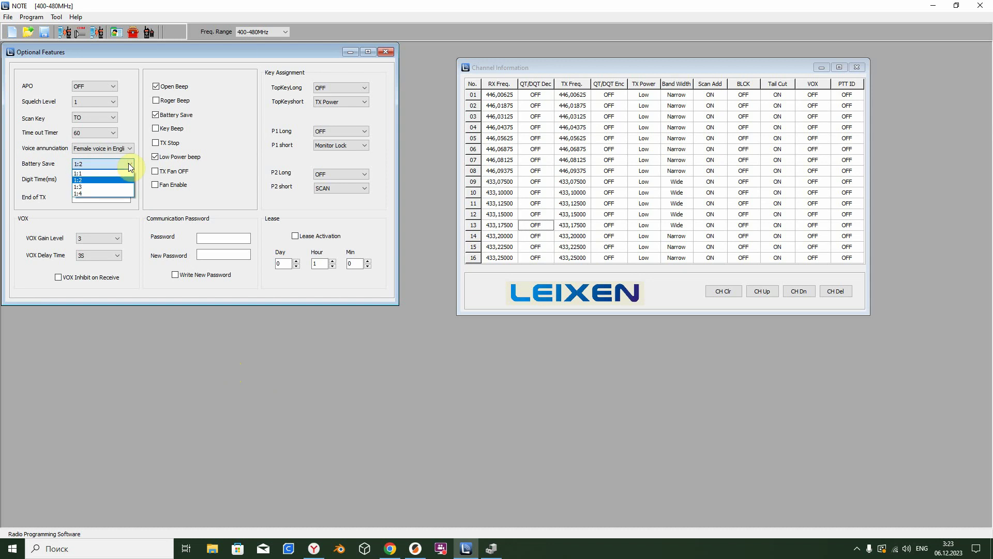
left_click(123, 172)
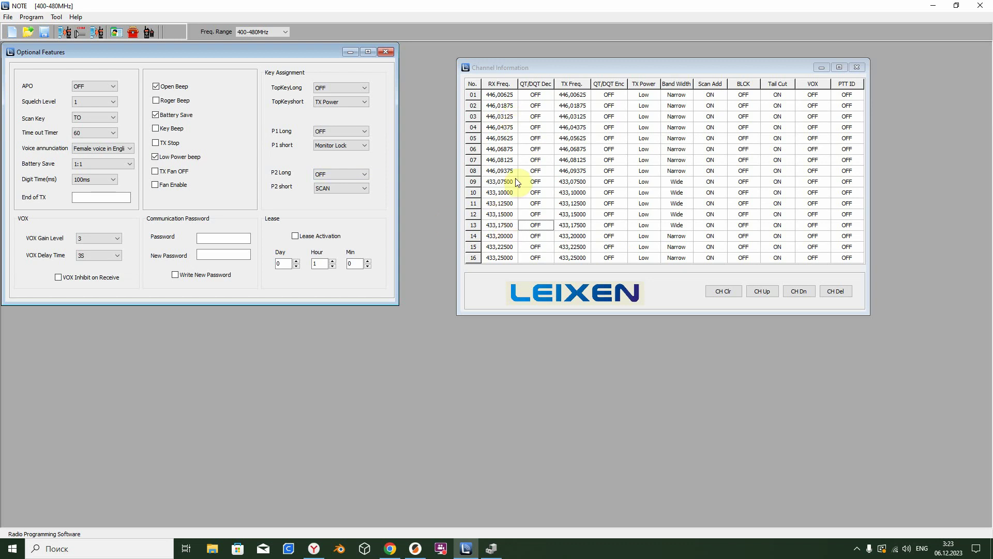
- Open the save dialog without saving anything, and reload the configuration from the file pmr_lpd.lx19
left_click(44, 33)
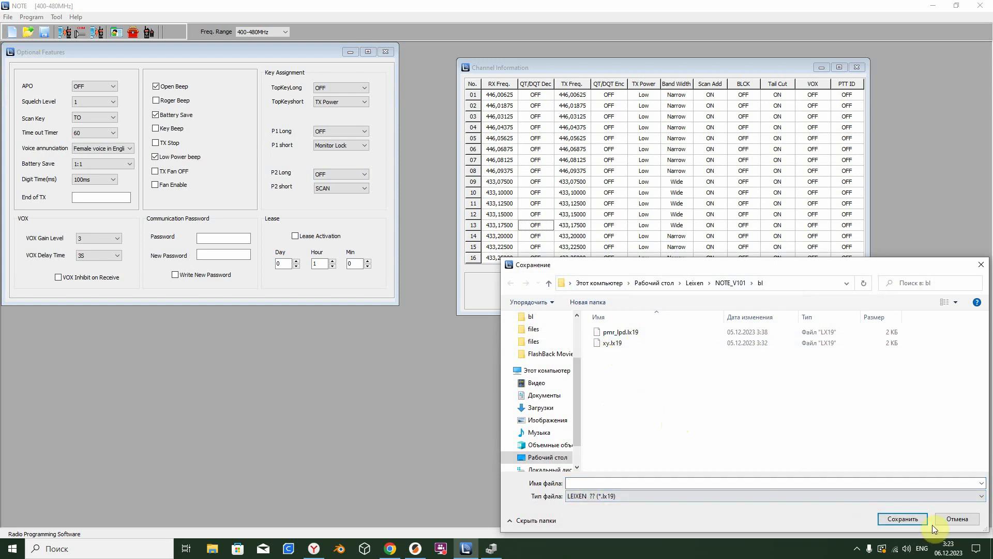
left_click(949, 519)
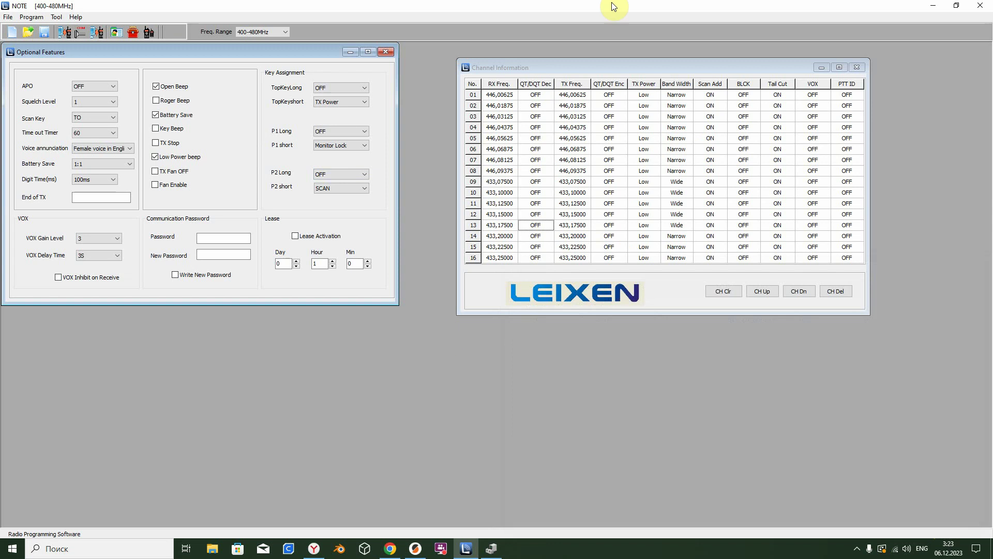
left_click(28, 32)
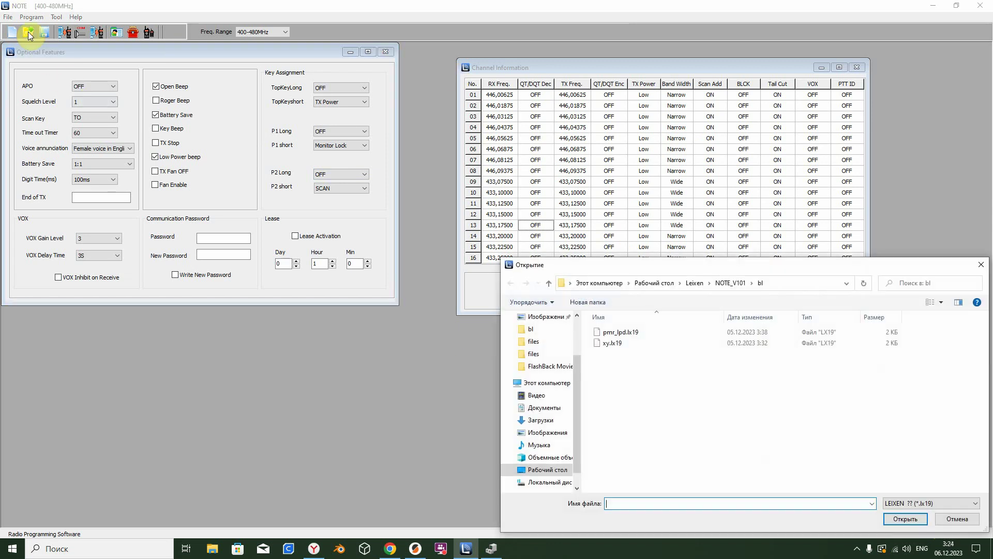
double_click(621, 332)
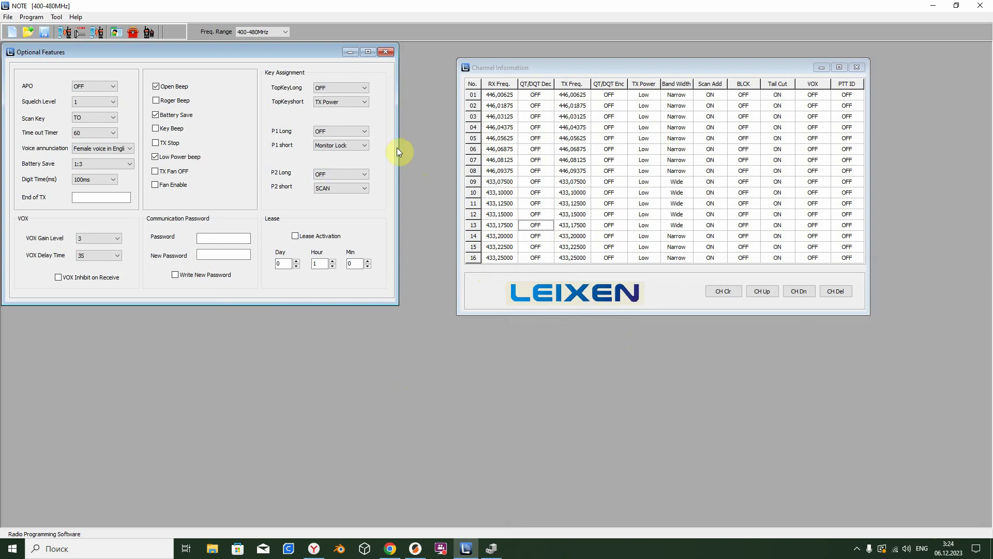
left_click(28, 32)
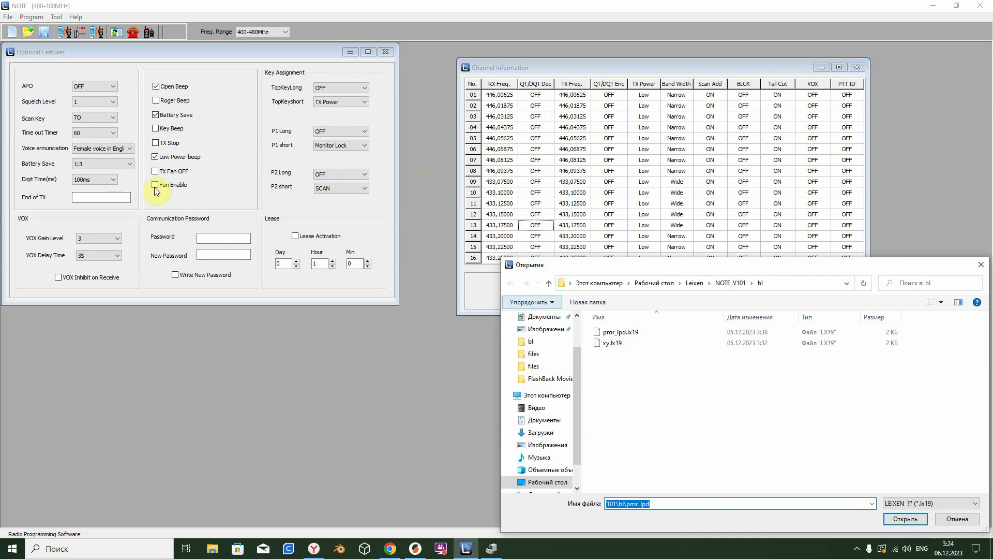
double_click(623, 332)
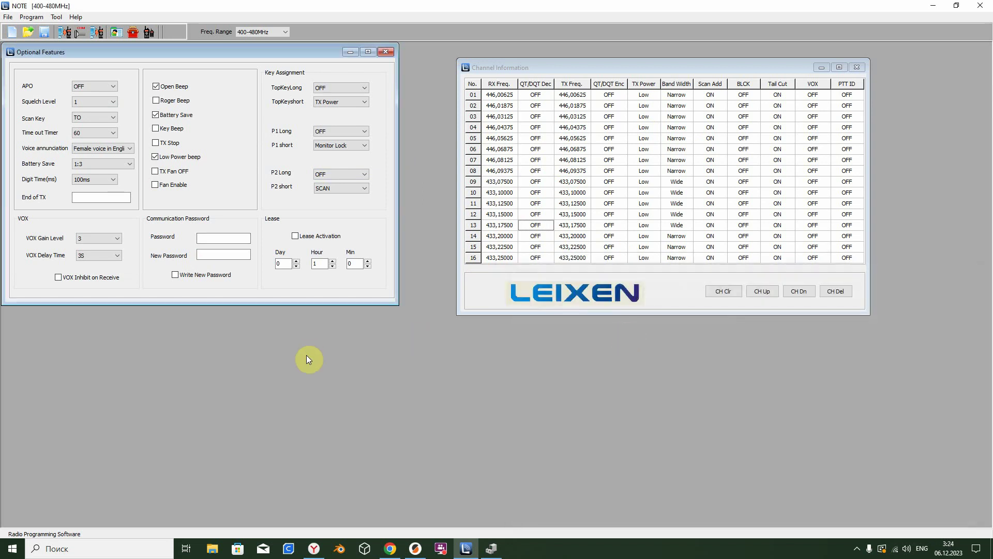
- Try to write the loaded configuration to the radio
left_click(97, 32)
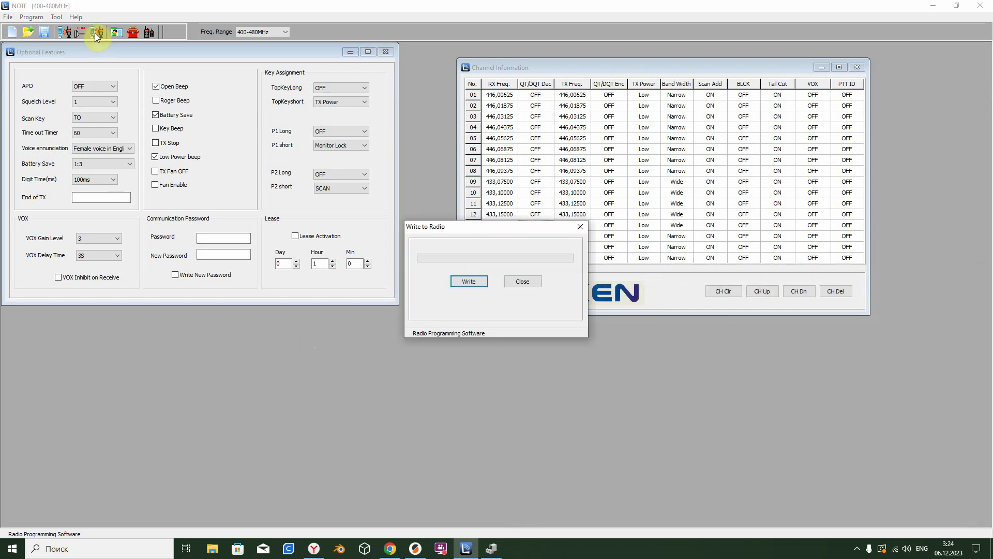
left_click(458, 283)
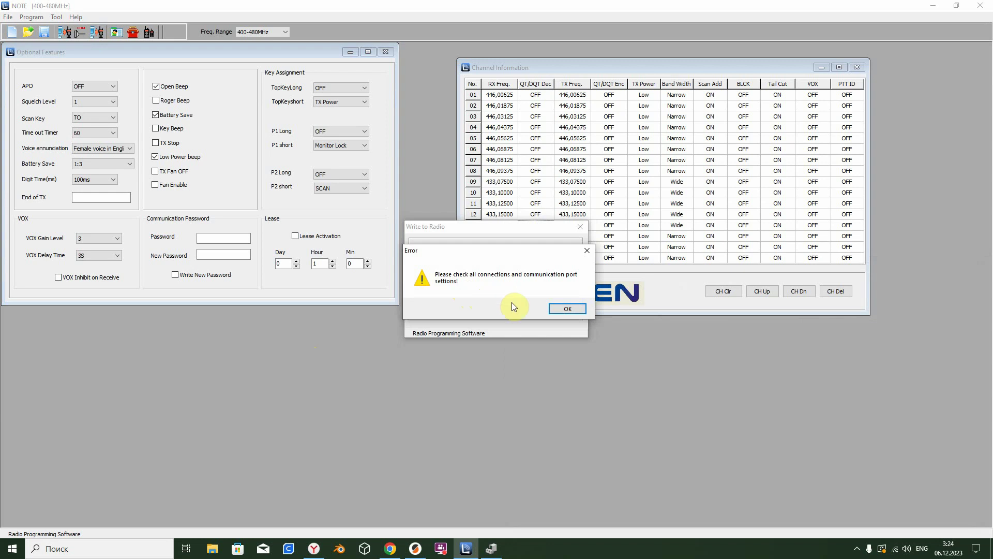
left_click(565, 311)
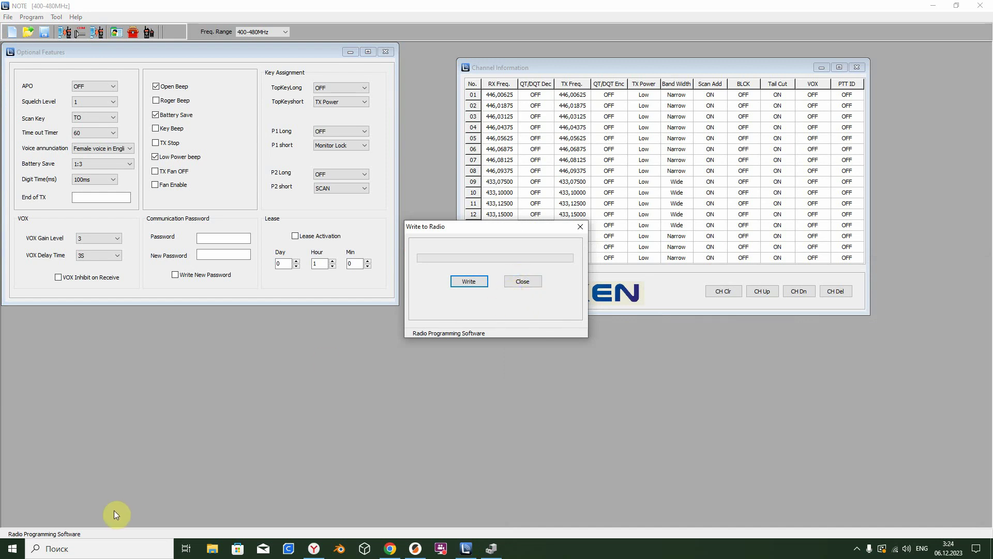
- Check in Windows Device Manager which COM port the USB-SERIAL CH340 programming cable uses
right_click(12, 548)
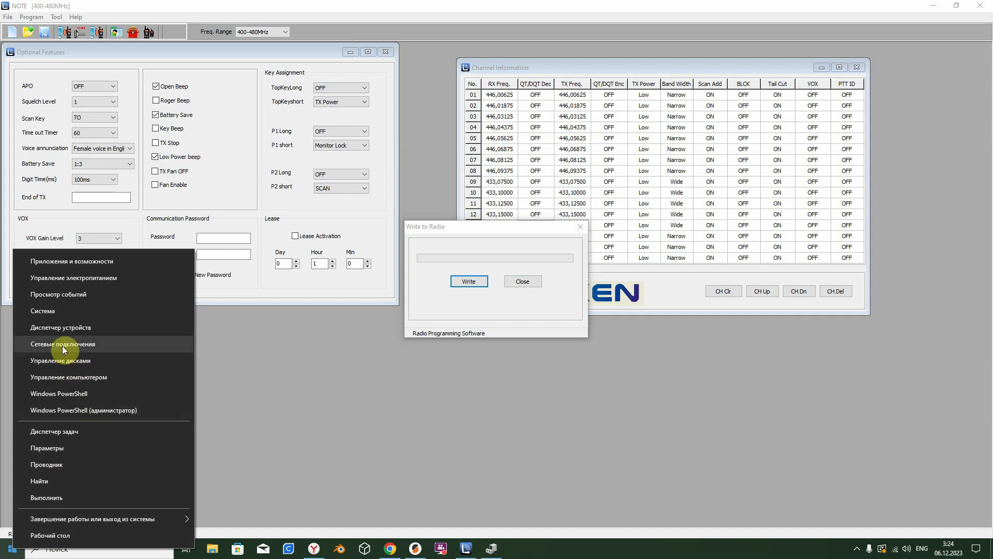
left_click(72, 328)
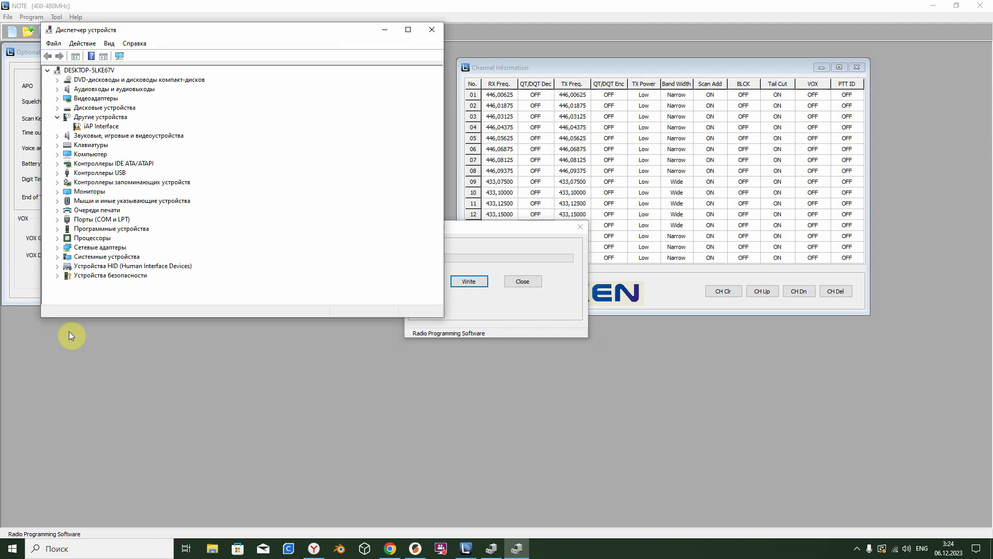
left_click(57, 219)
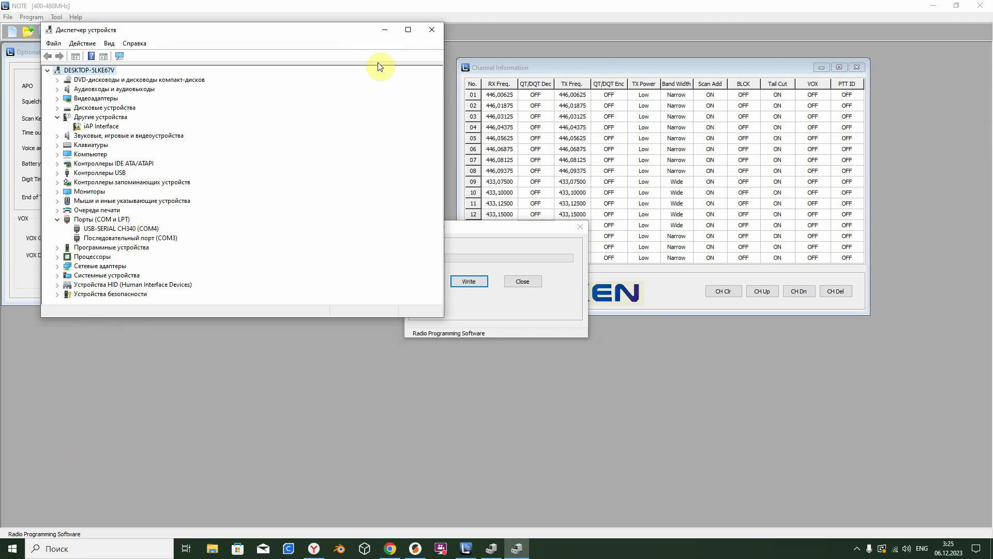
left_click(385, 30)
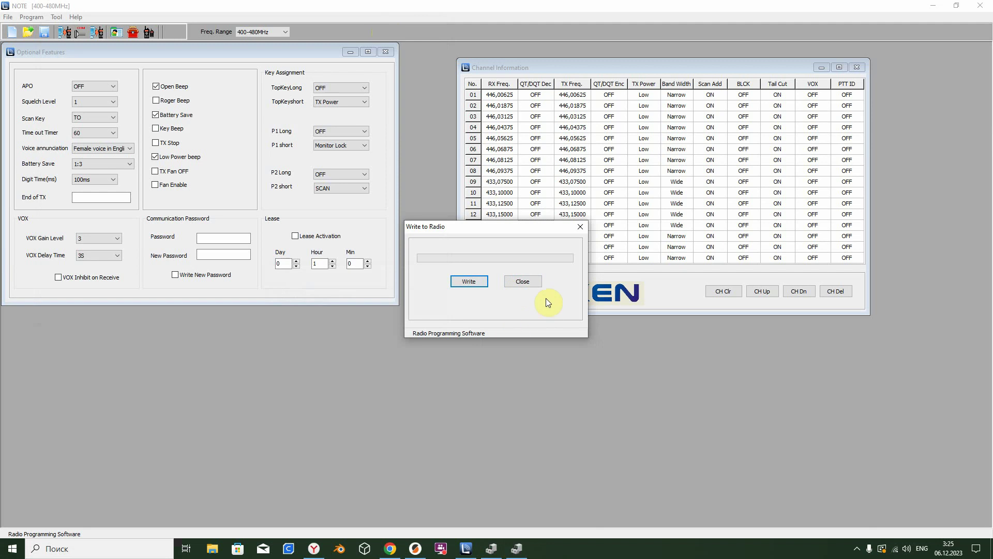
- Retry writing the configuration to the radio two more times, reopening the write dialog for each attempt
left_click(526, 283)
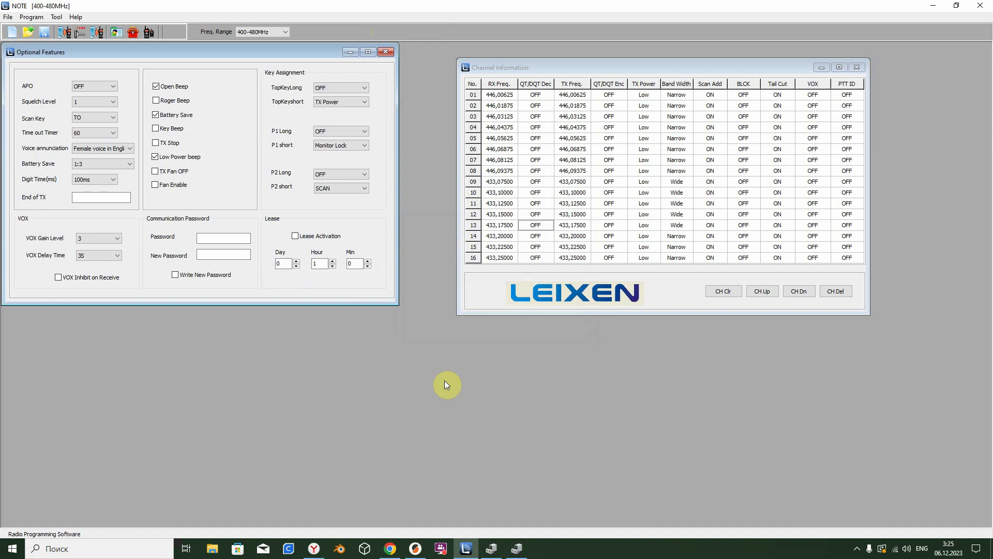
left_click(97, 33)
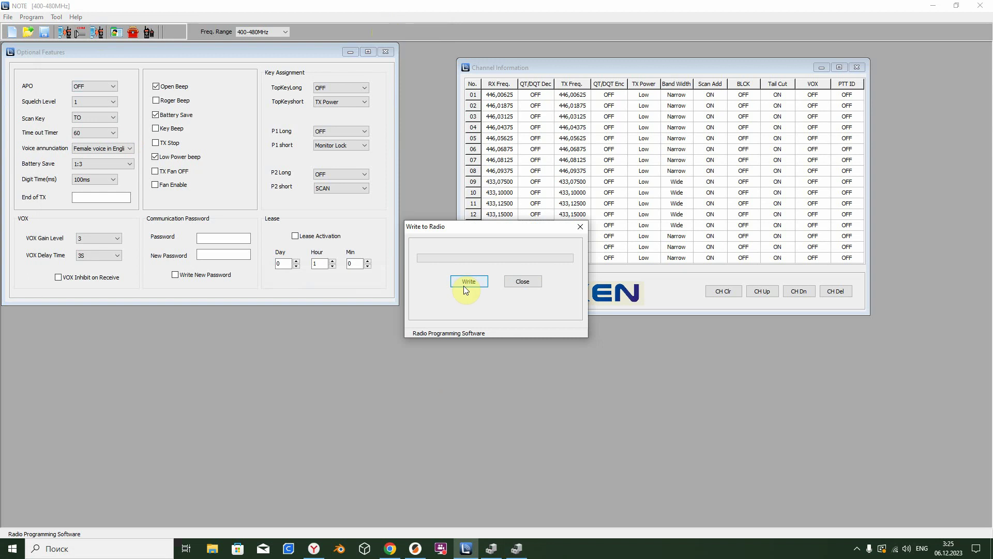
left_click(466, 284)
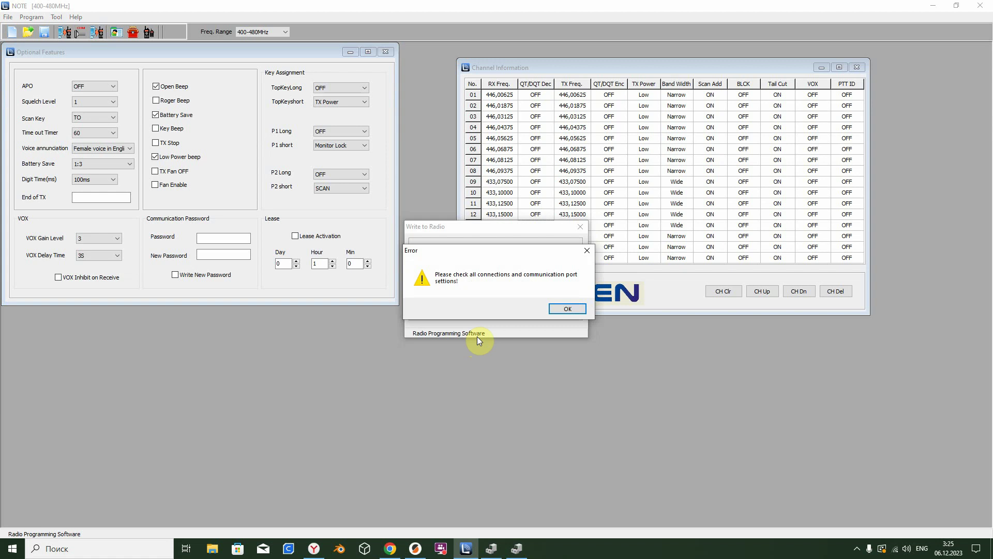
left_click(565, 311)
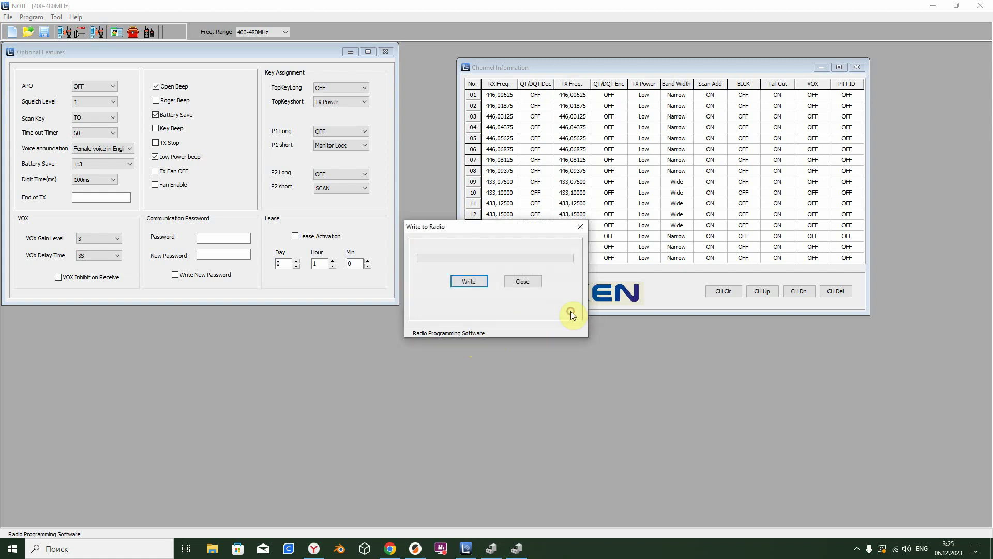
left_click(522, 282)
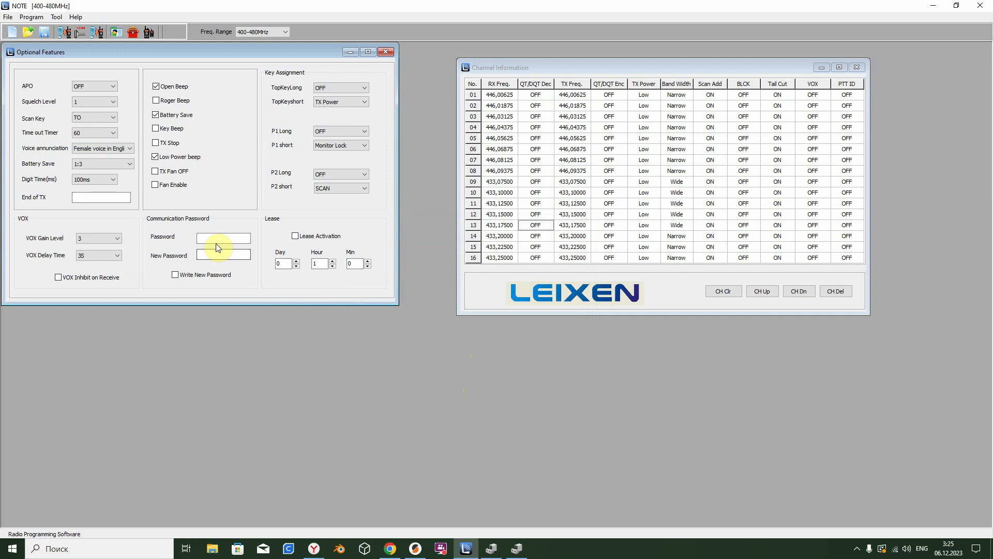
left_click(99, 33)
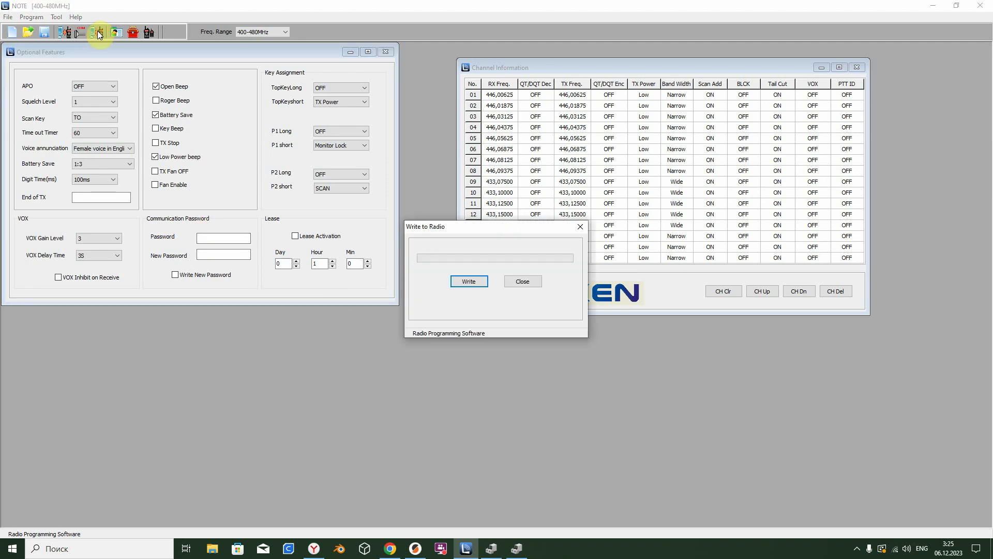
left_click(476, 284)
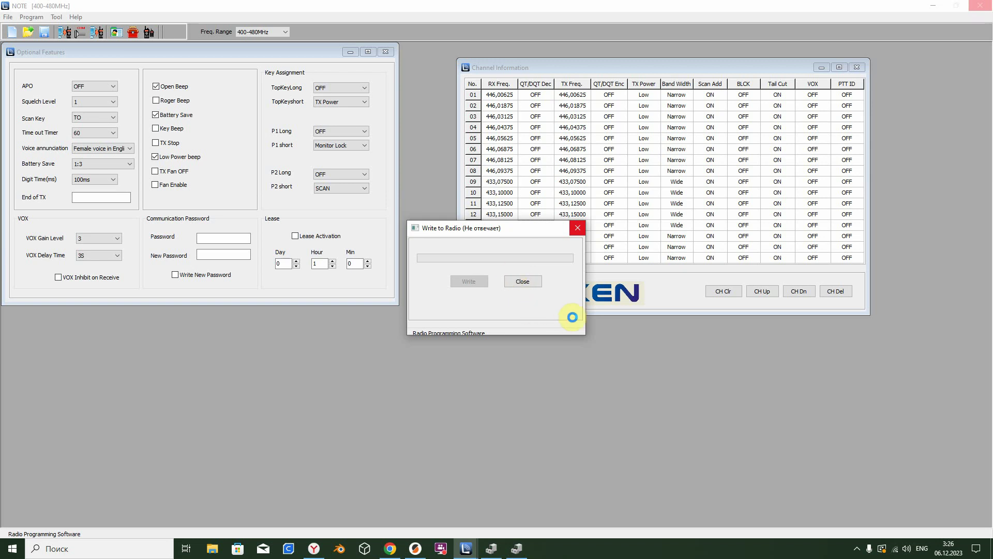
- Restart the unresponsive LEIXEN radio programming software and move its Channel Information window clear of the Optional Features window
left_click(578, 227)
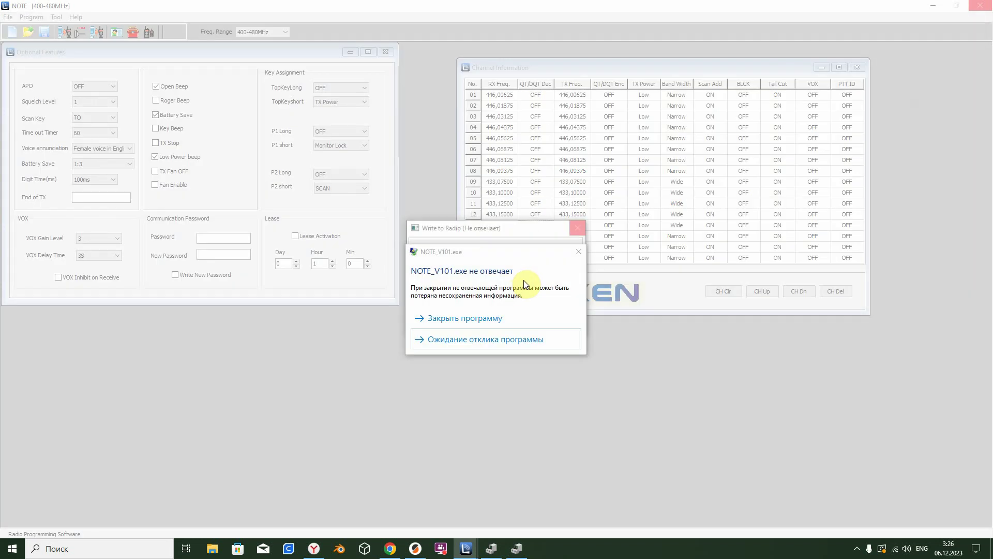
left_click(480, 322)
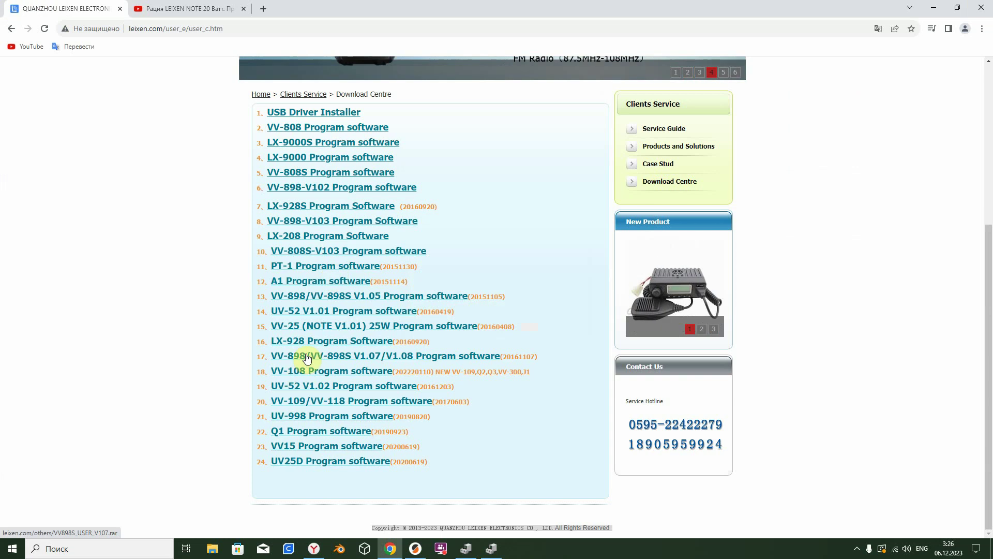
left_click(14, 549)
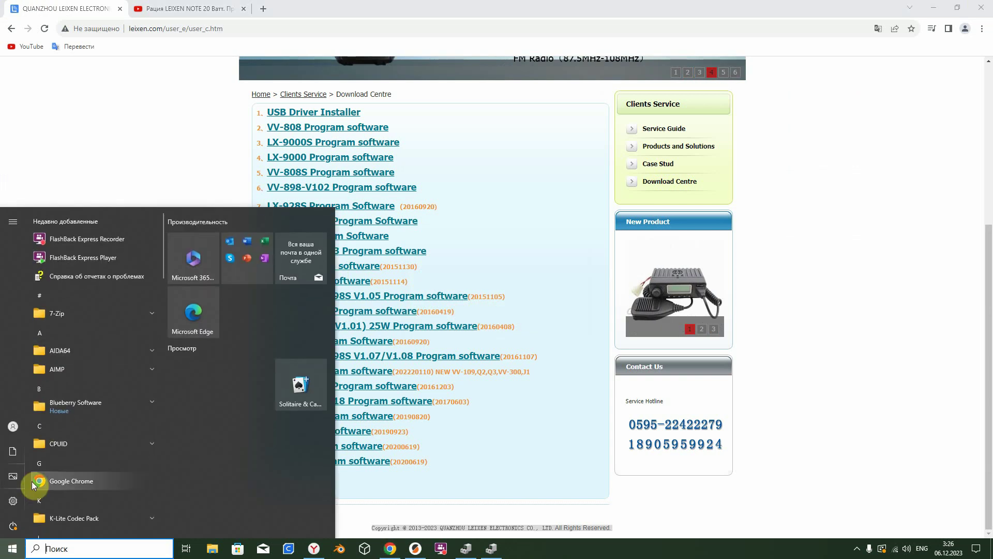
scroll(57, 426, "down", 4)
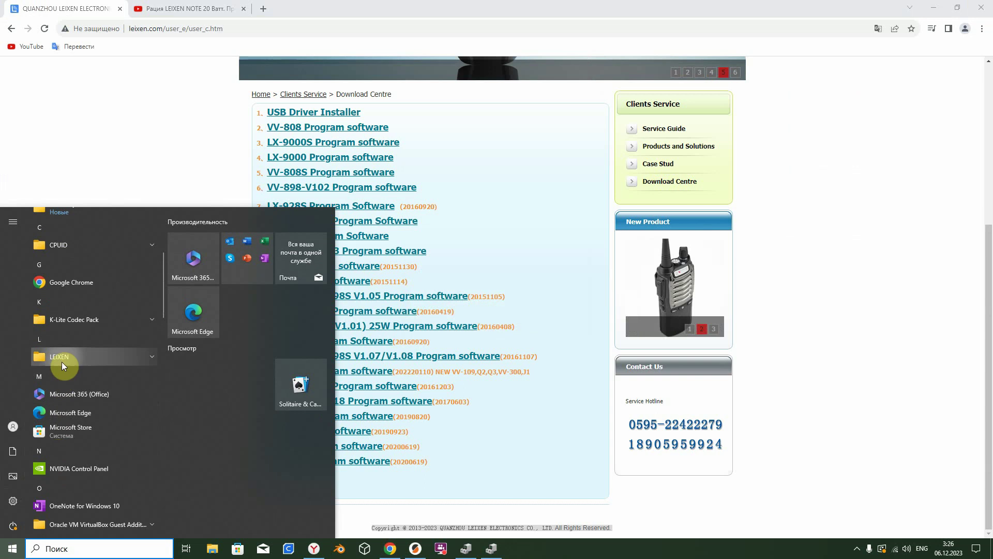
left_click(61, 362)
left_click(60, 393)
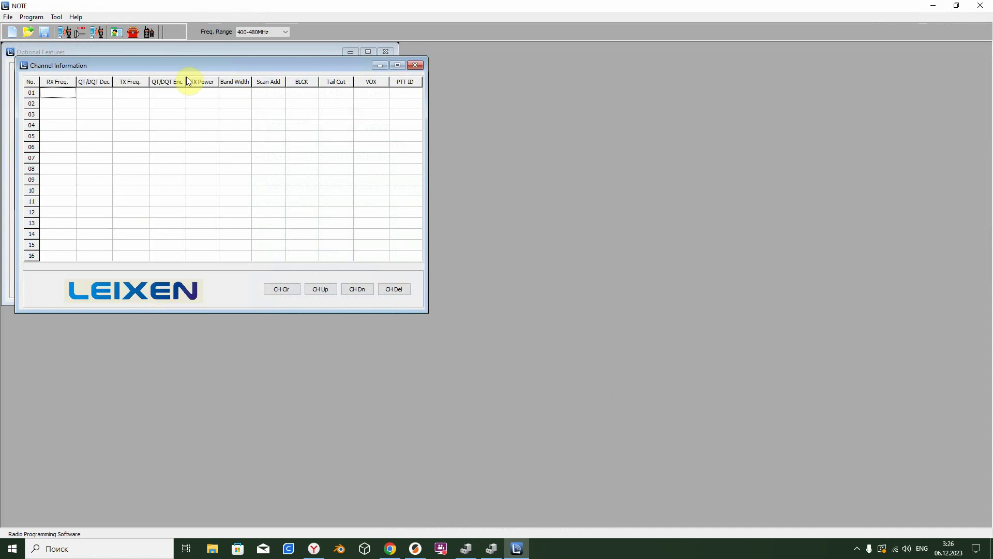
left_click_drag(178, 66, 614, 73)
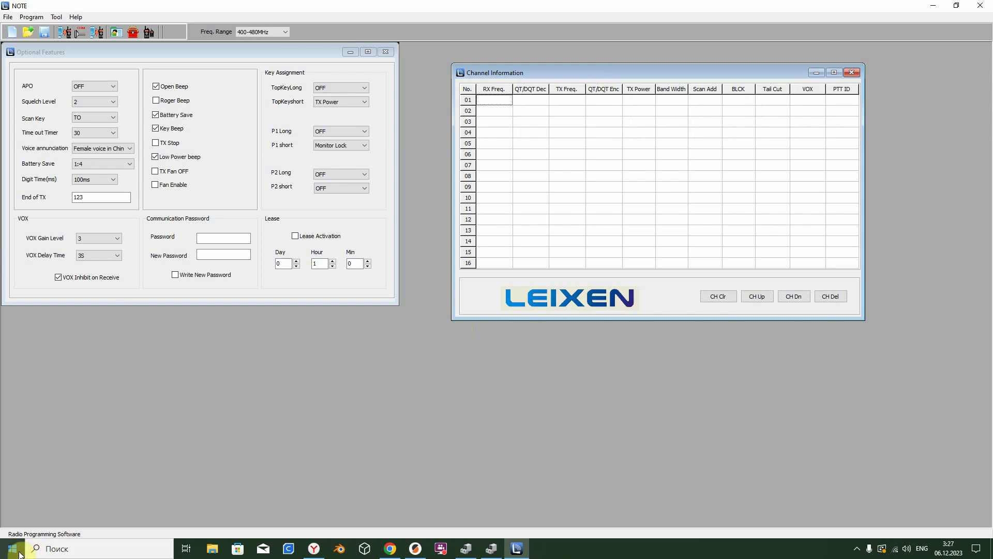
- Set the communication port to COM4
left_click(80, 33)
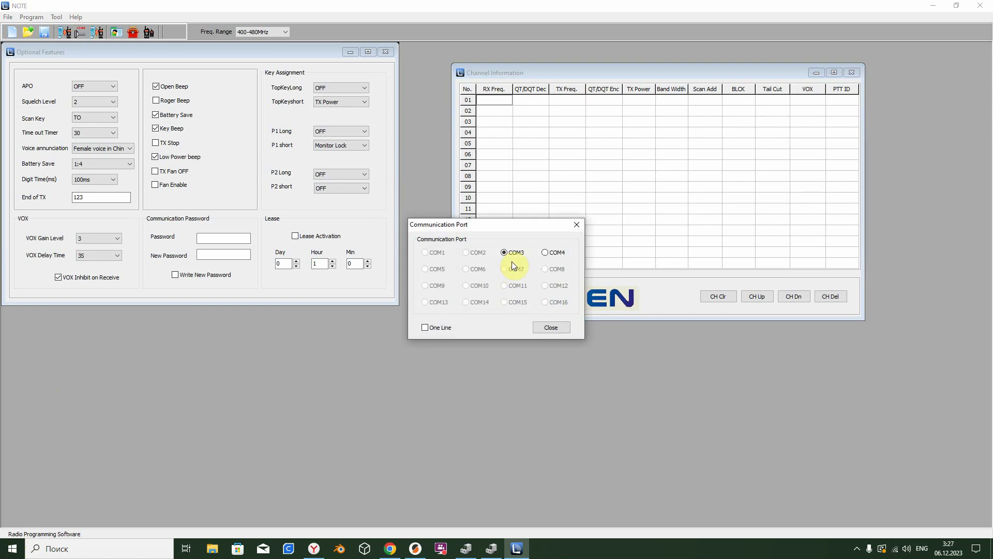
left_click(545, 253)
left_click(552, 328)
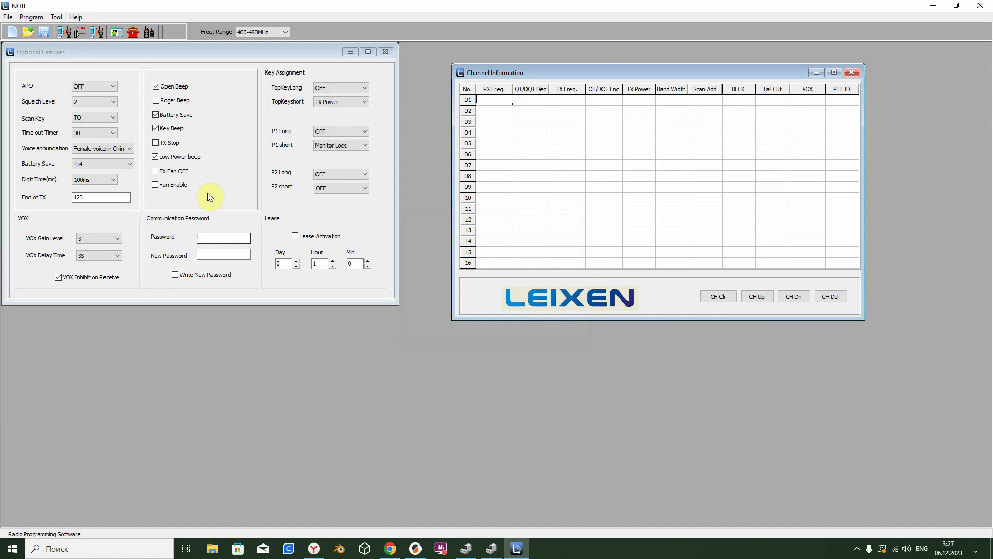
- Load the configuration file pmr_lpd.lx19 and write it to the radio
left_click(29, 34)
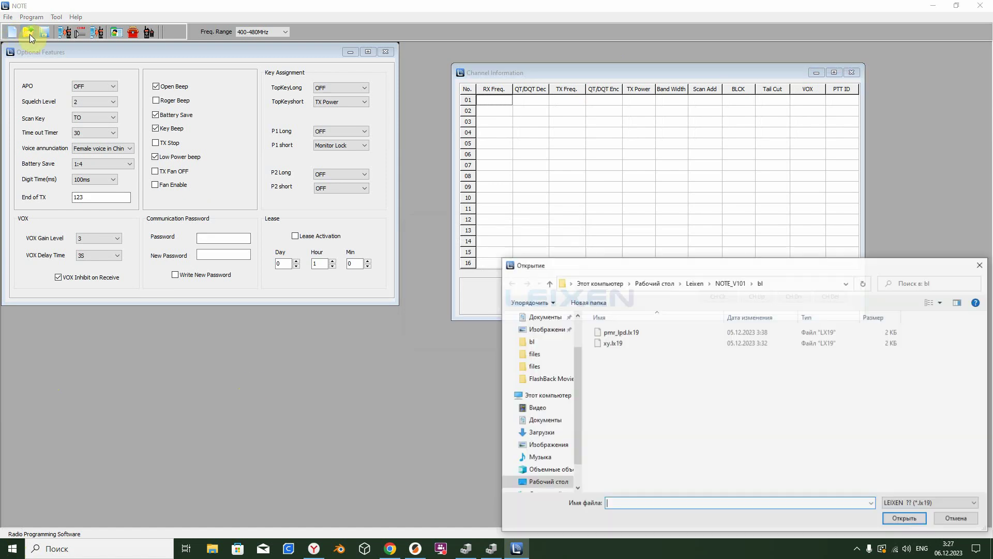
left_click(616, 334)
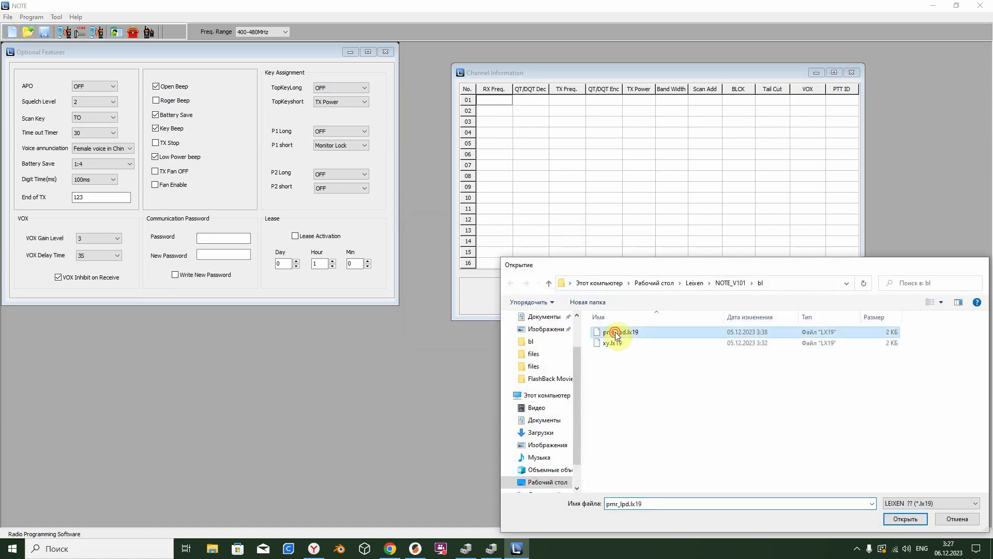
double_click(615, 334)
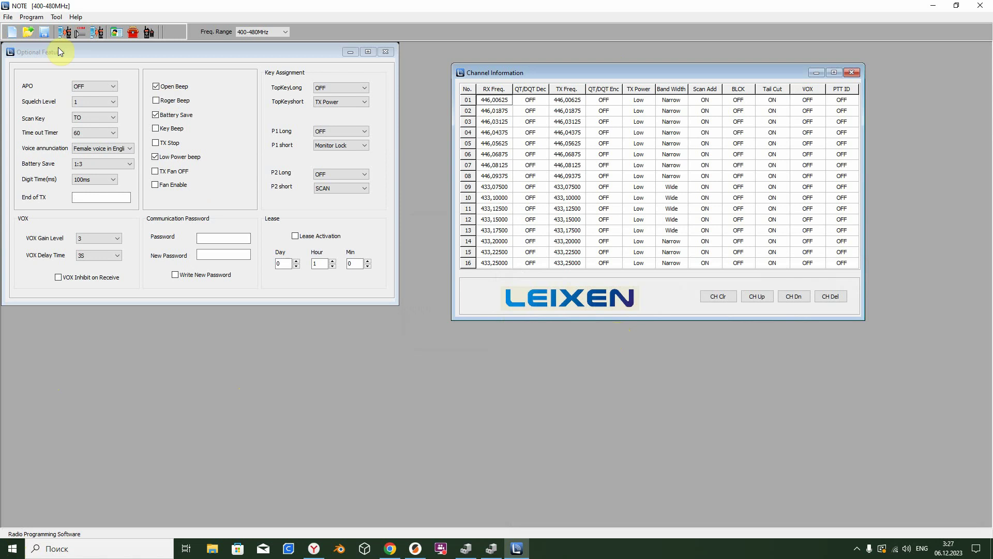
left_click(99, 34)
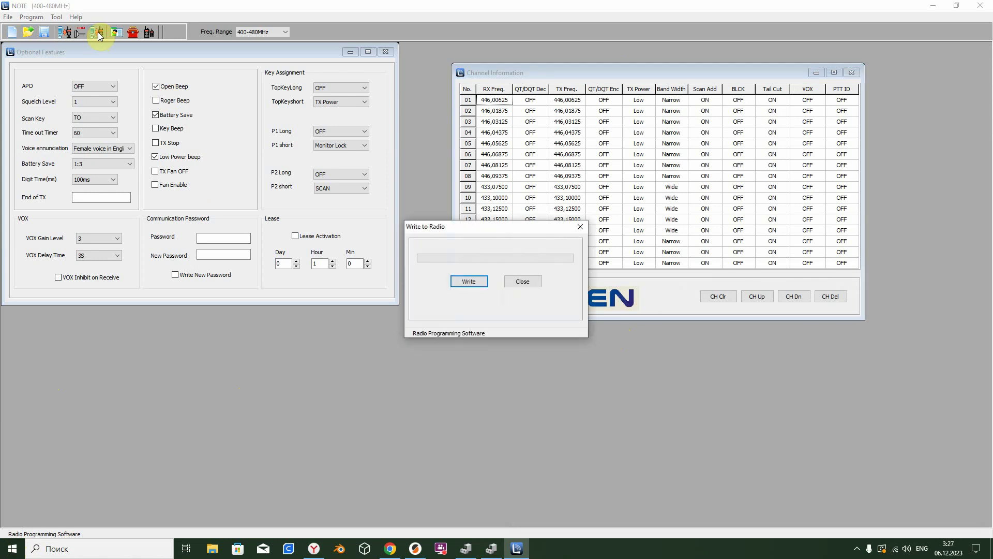
left_click(455, 282)
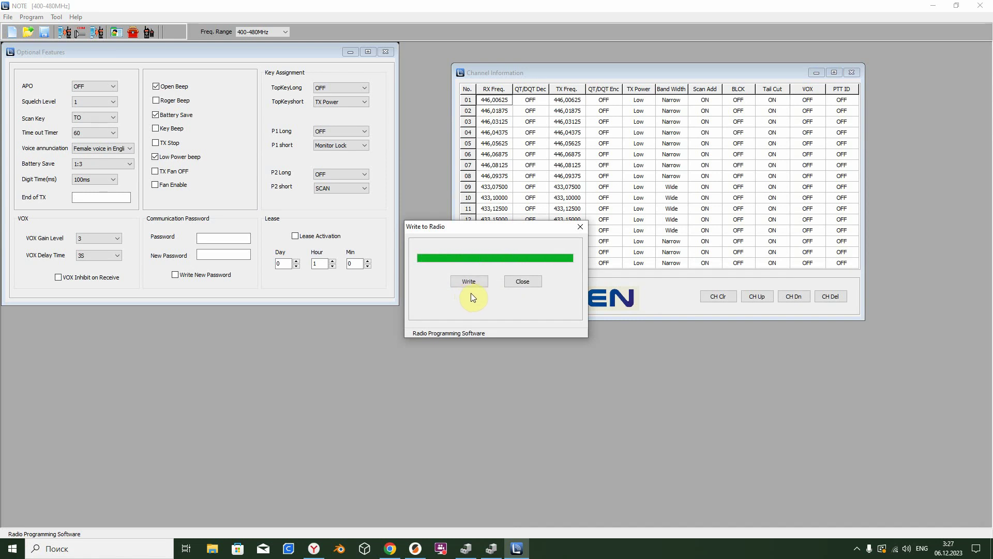
- Close the Write to Radio dialog after the configuration transfer
left_click(523, 281)
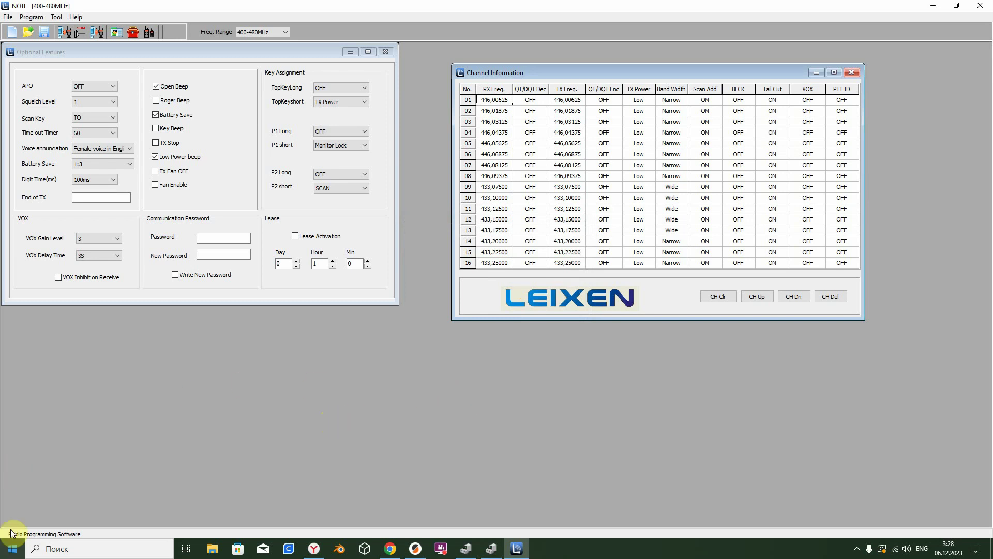
- View the computer's folders and drives under This PC in File Explorer, closing the window when done
left_click(13, 549)
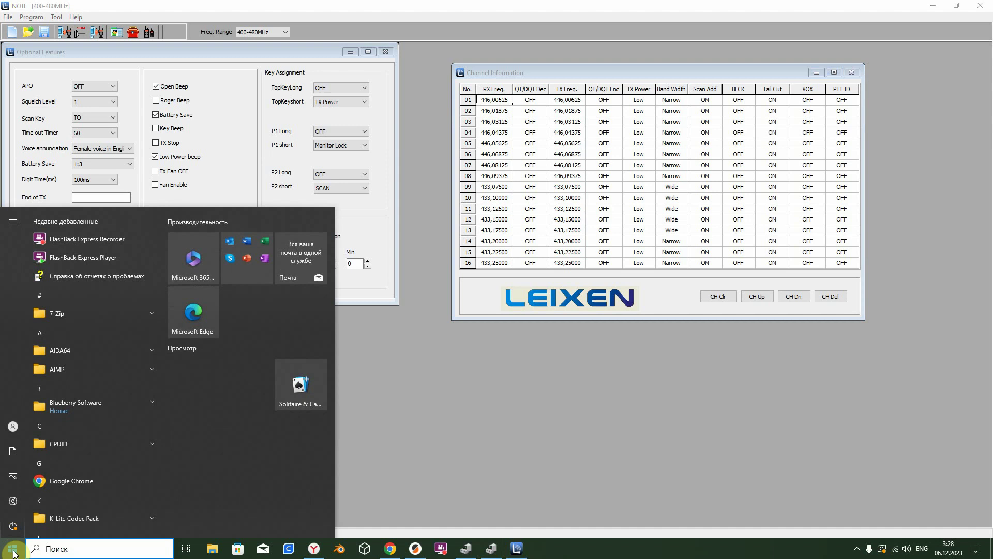
left_click(14, 553)
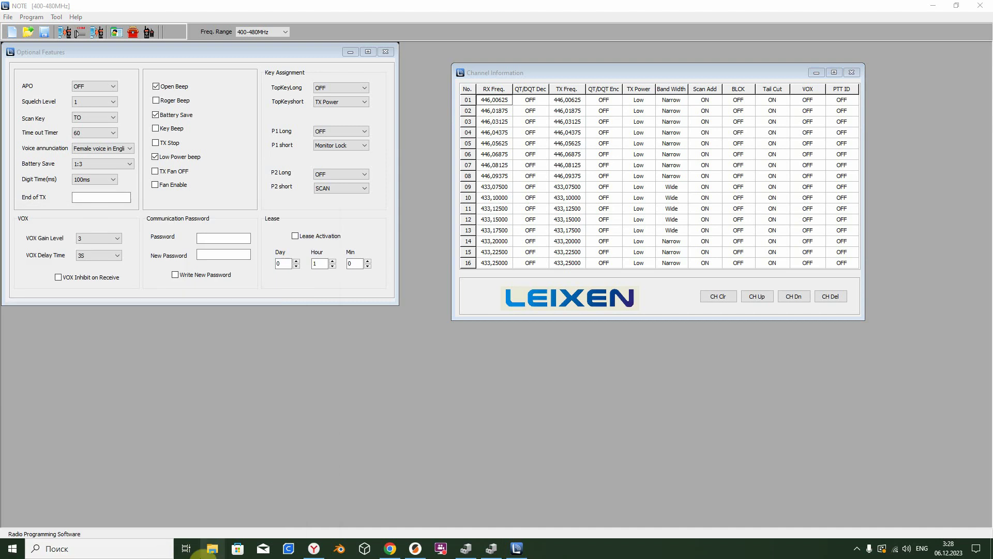
left_click(211, 549)
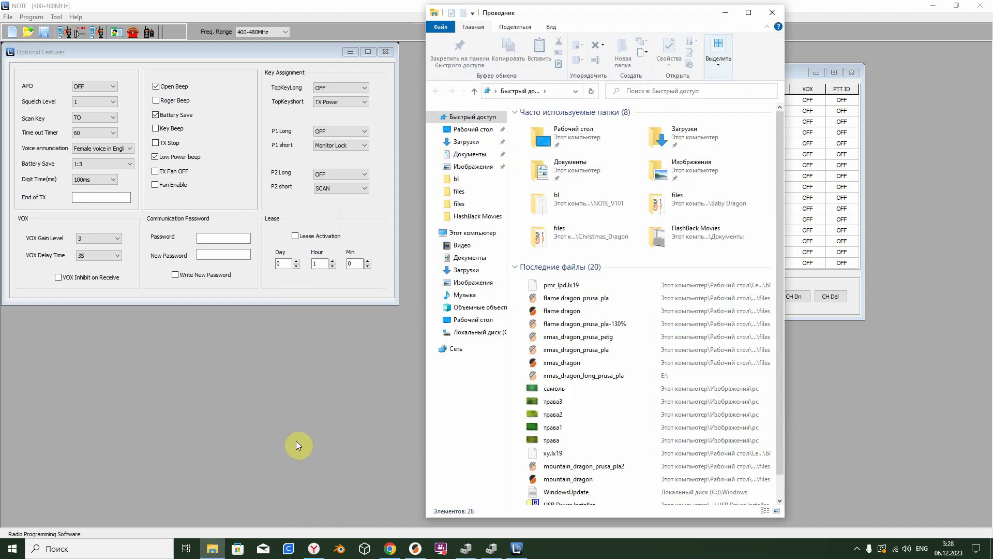
left_click(466, 233)
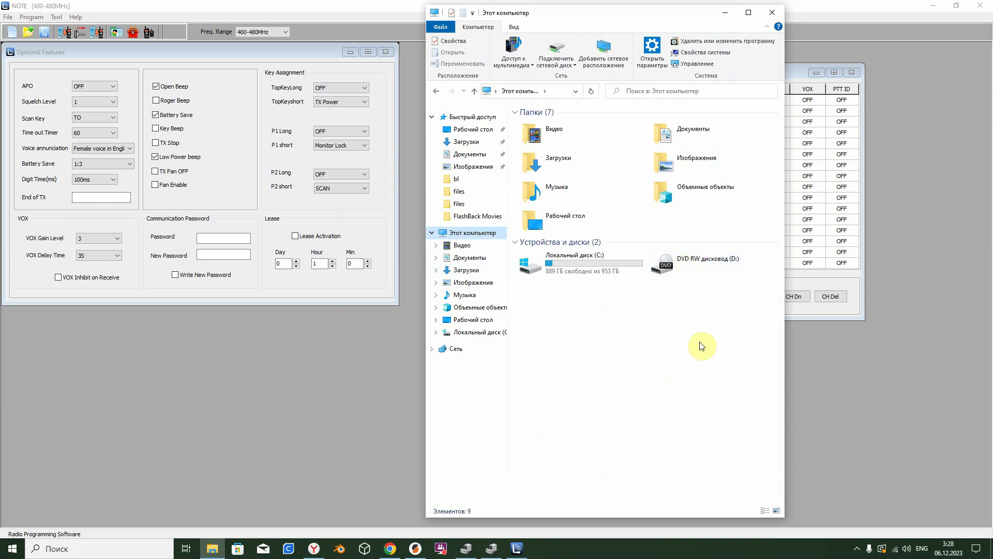
left_click(771, 15)
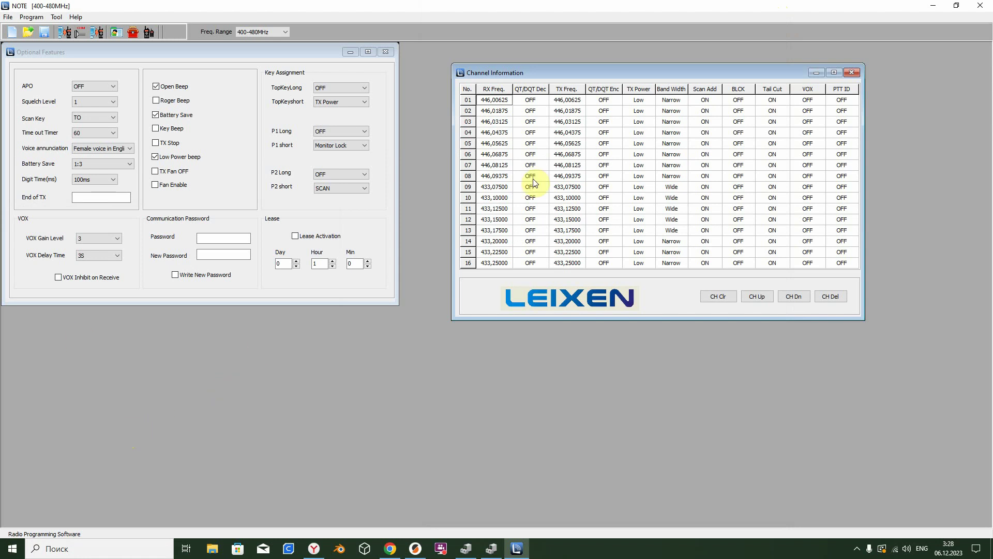
- Exit the radio programming software and return to the program list on LEIXEN's Download Centre page in Chrome
left_click(979, 10)
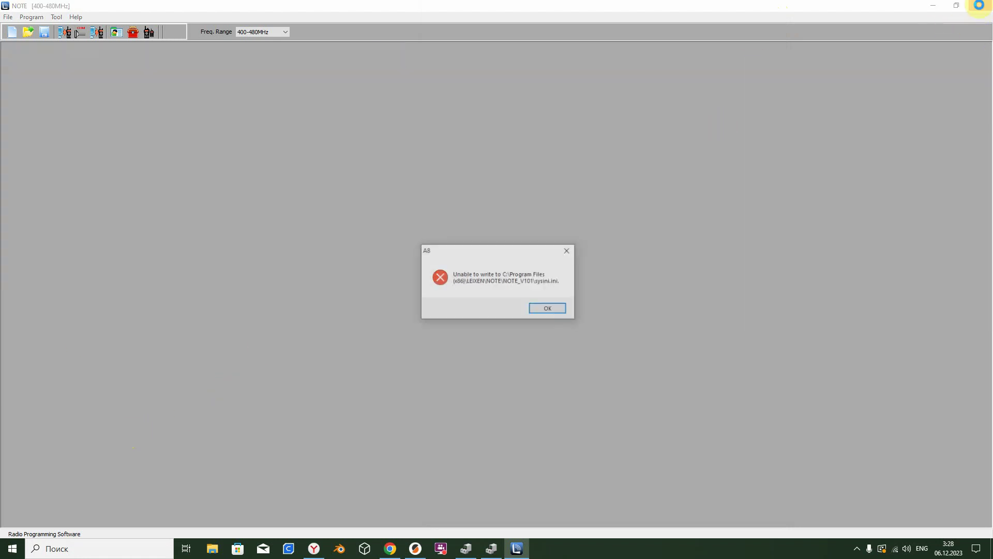
left_click(542, 308)
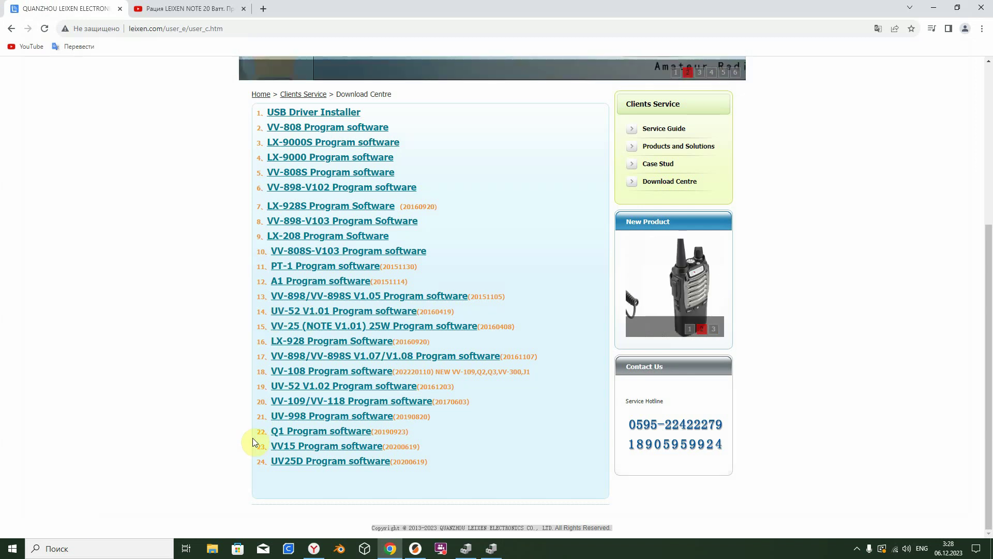
scroll(228, 141, "up", 5)
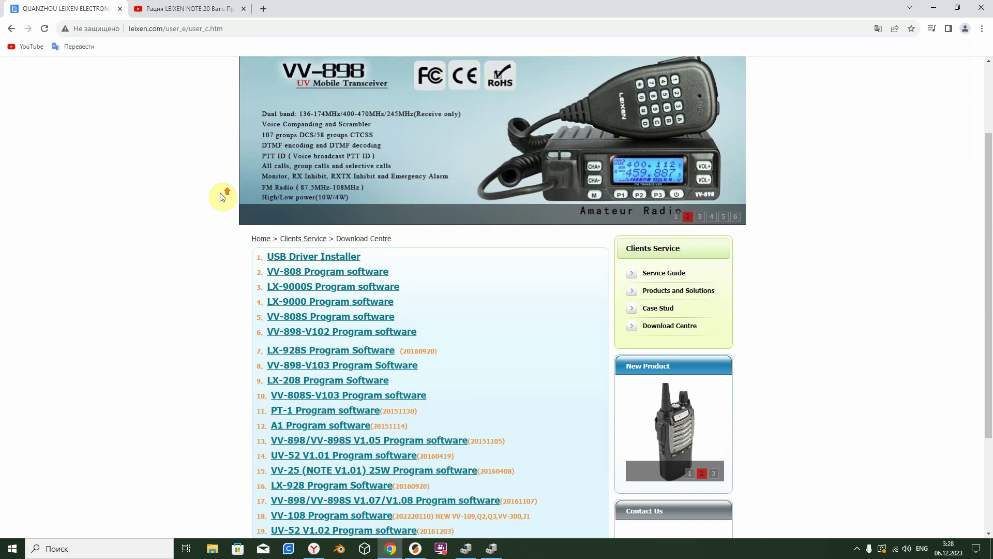